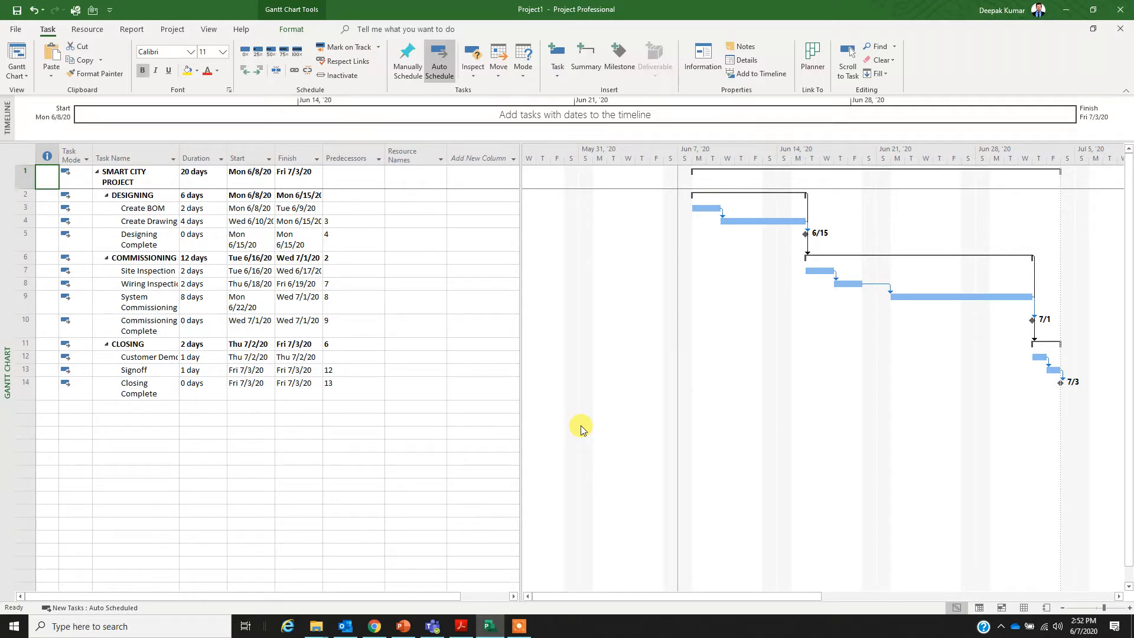
# Open the Resource Sheet view and add a resource named Project Manager in the first row
pyautogui.click(210, 30)
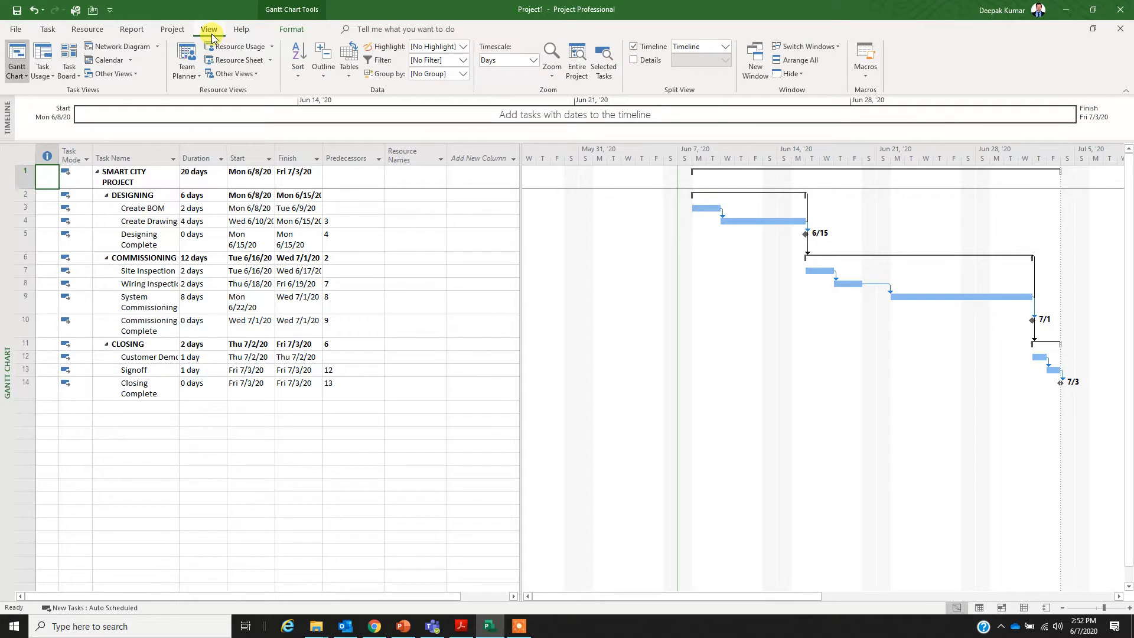
pyautogui.click(232, 61)
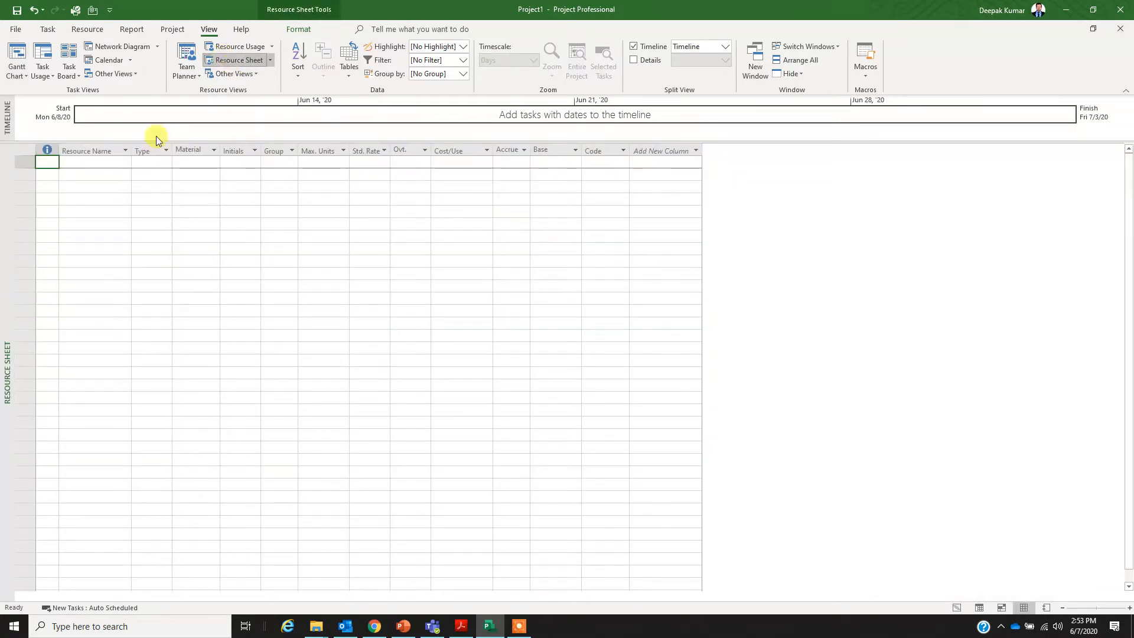
pyautogui.click(82, 163)
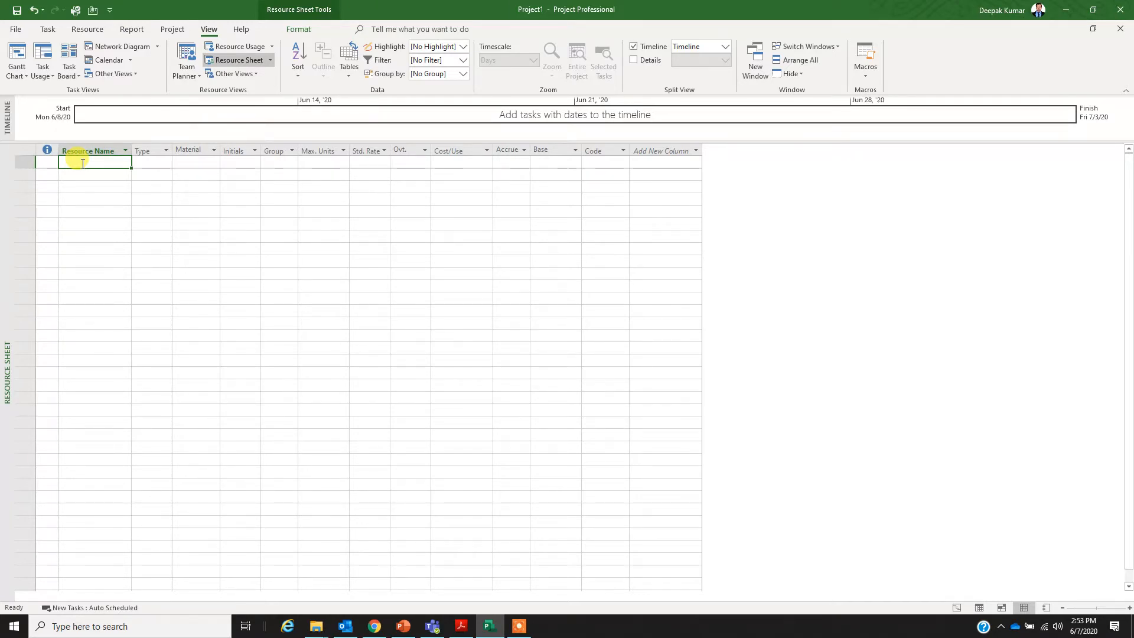
pyautogui.write('Pro')
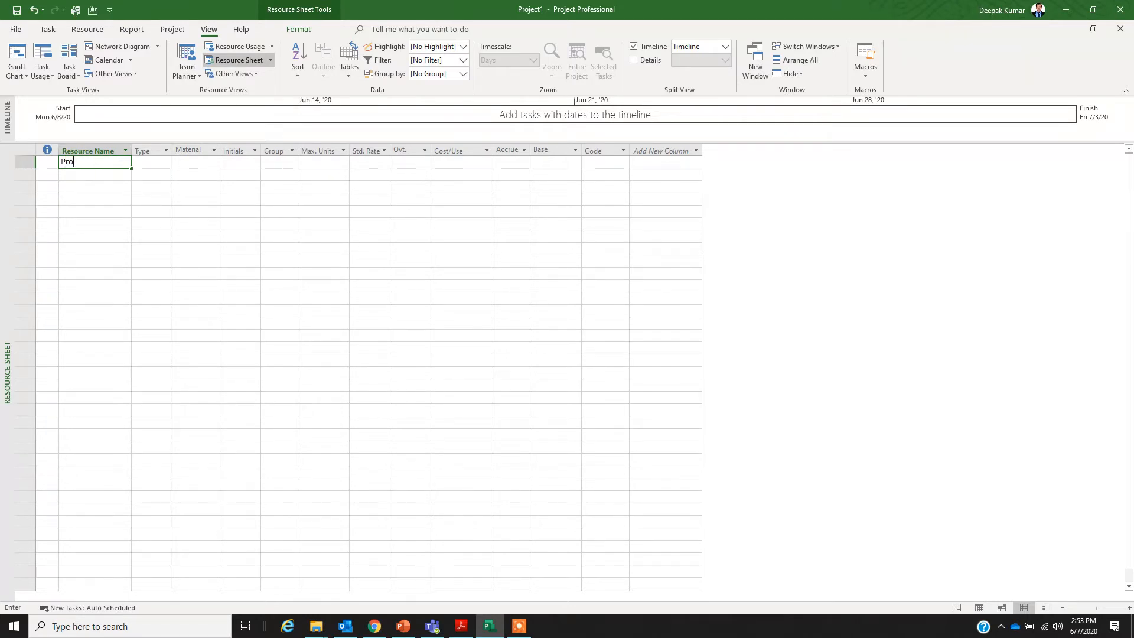
pyautogui.write('ject Manager')
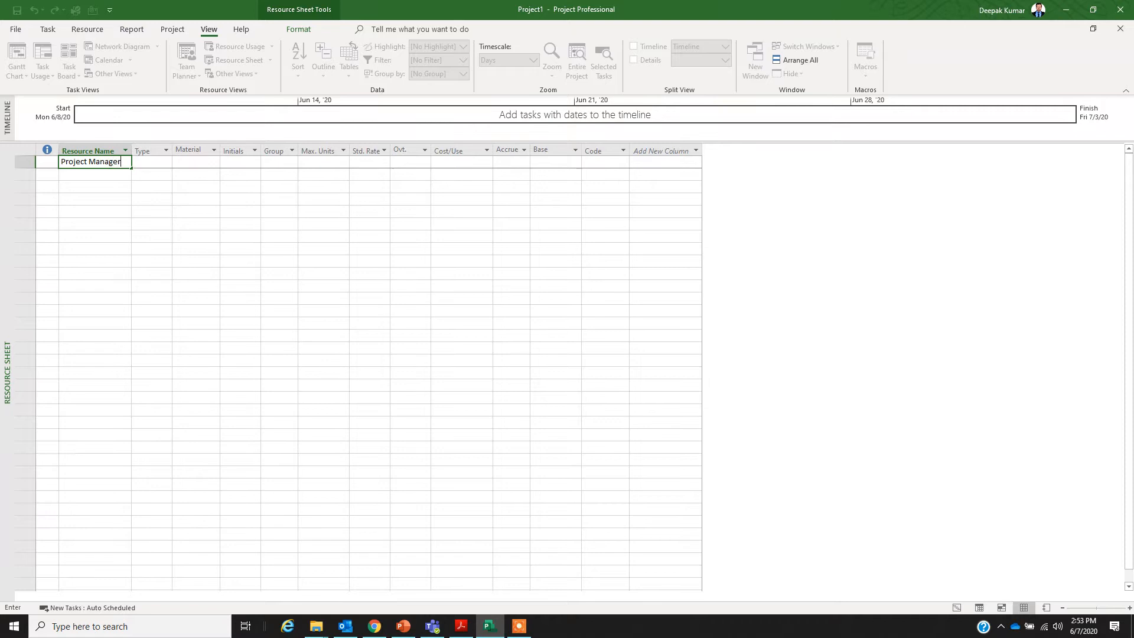
pyautogui.press('Tab')
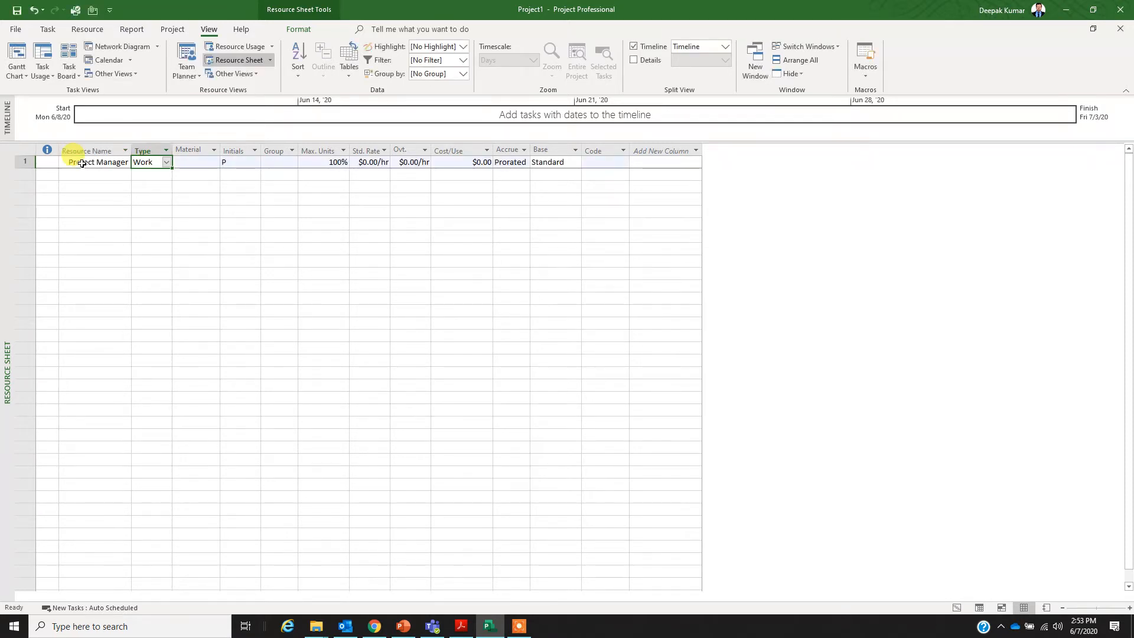
# Choose Work as the Project Manager's resource type and set the initials to DK
pyautogui.click(168, 162)
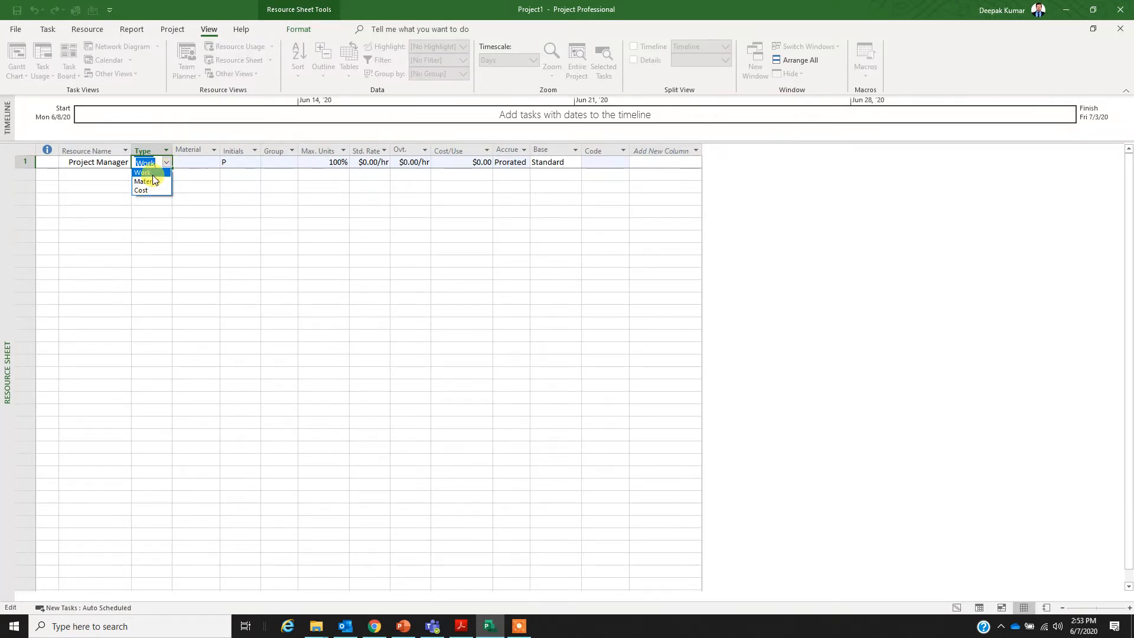
pyautogui.click(153, 174)
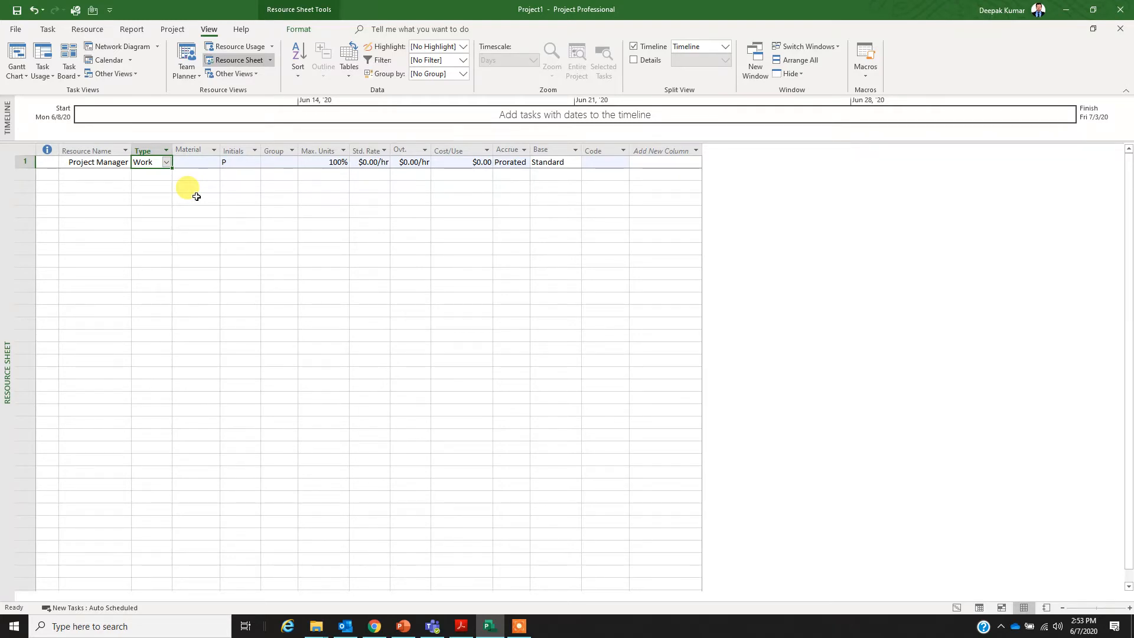
pyautogui.press('Tab')
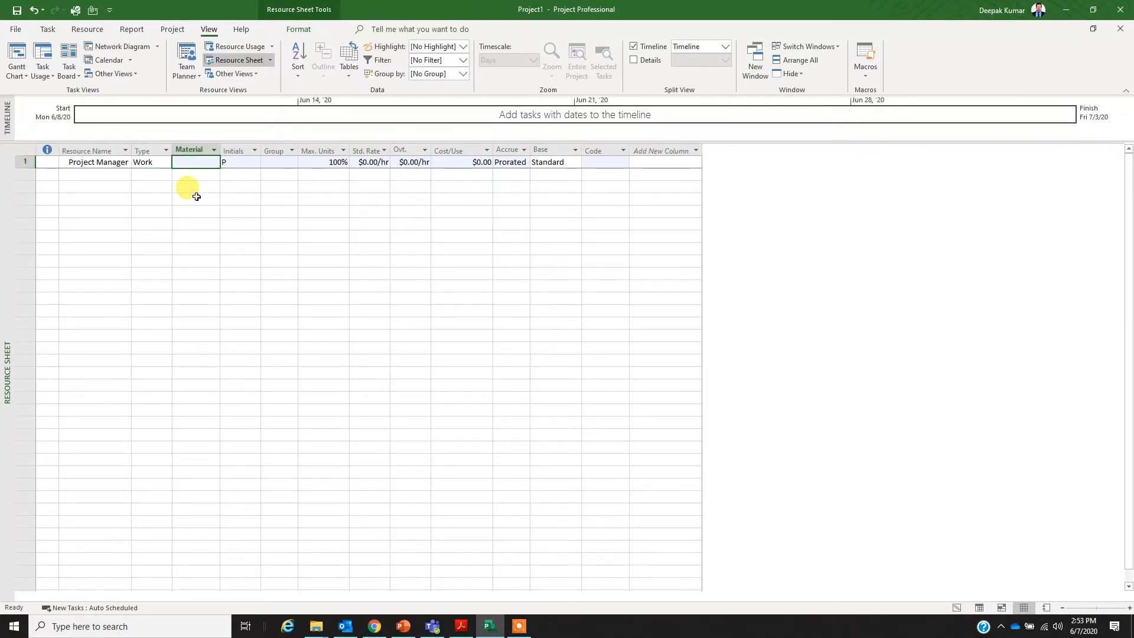
pyautogui.press('Tab')
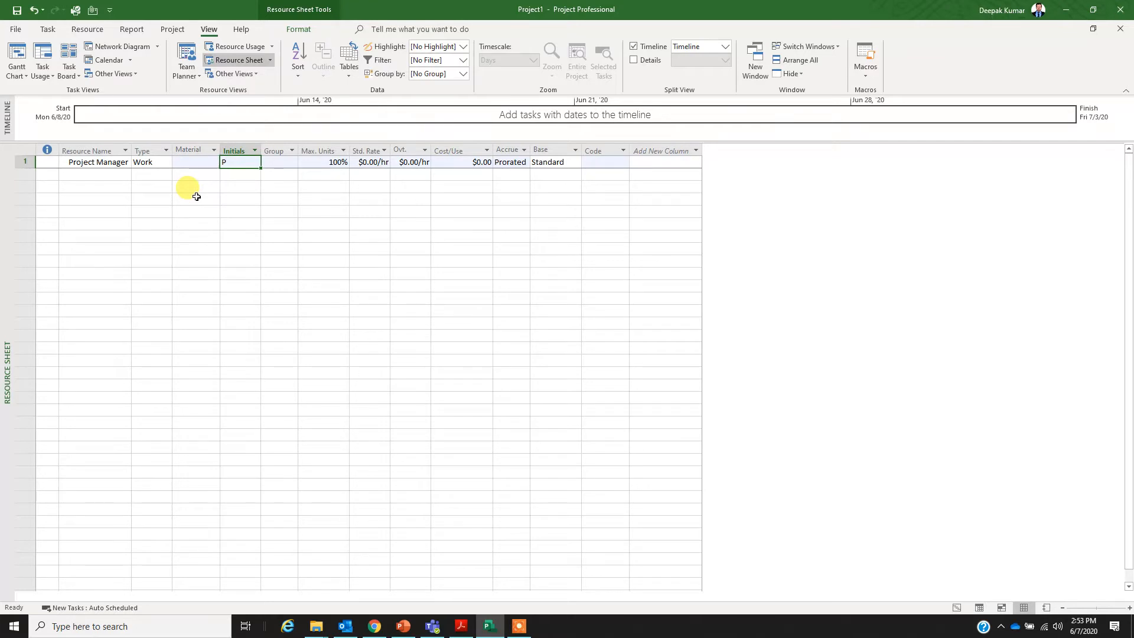
pyautogui.write('DK')
pyautogui.press('Tab')
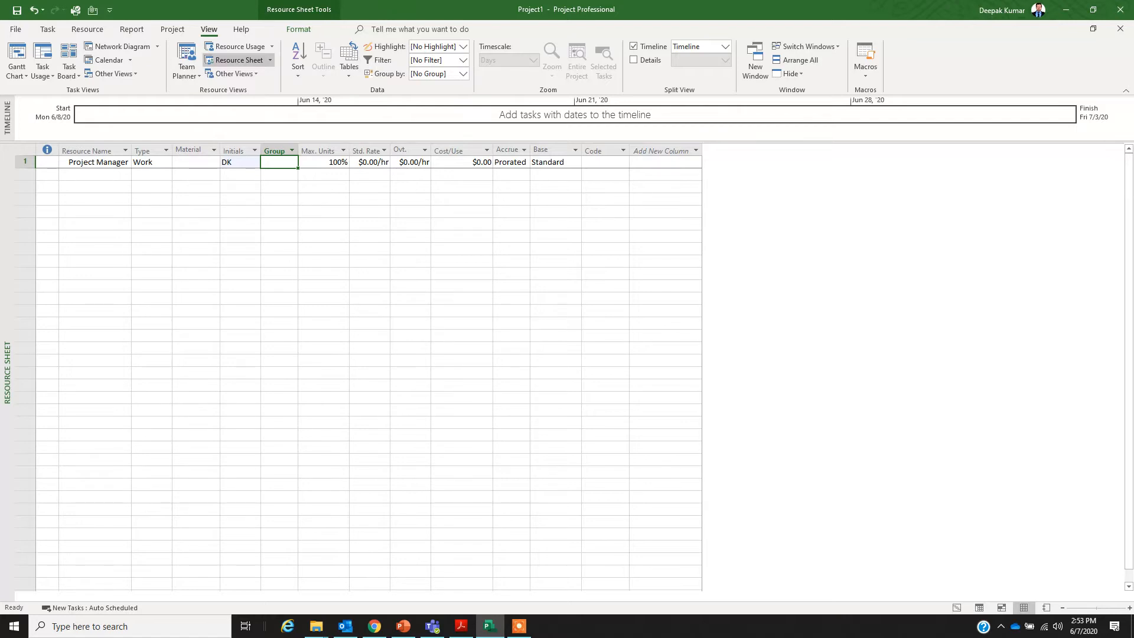
# Set the Project Manager's group to Internal
pyautogui.write('PR')
pyautogui.press('BackSpace')
pyautogui.press('BackSpace')
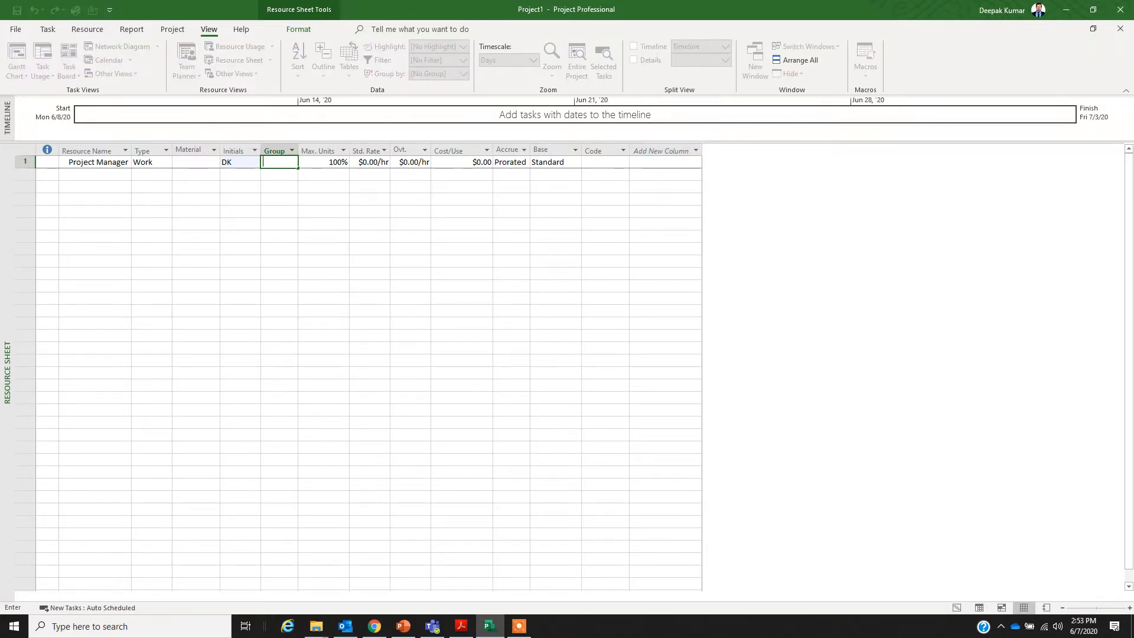
pyautogui.write('Inteernal')
pyautogui.press('BackSpace')
pyautogui.press('BackSpace')
pyautogui.press('BackSpace')
pyautogui.press('BackSpace')
pyautogui.press('BackSpace')
pyautogui.write('rnal')
pyautogui.press('Tab')
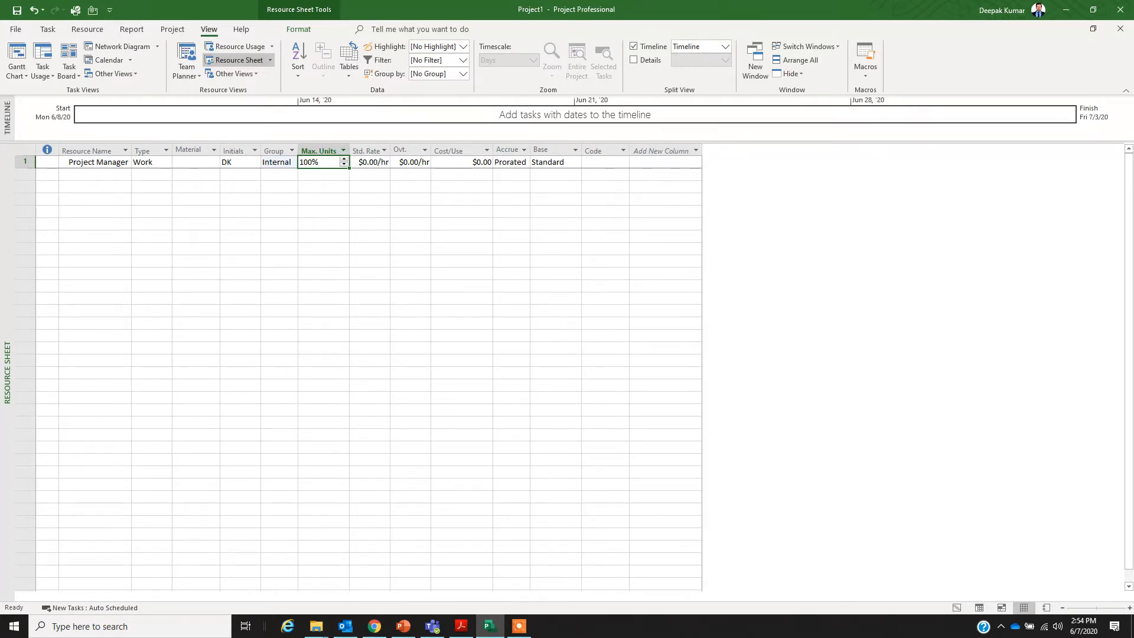
# Set the Project Manager's standard rate to $50/hr and overtime rate to $60/hr
pyautogui.press('Tab')
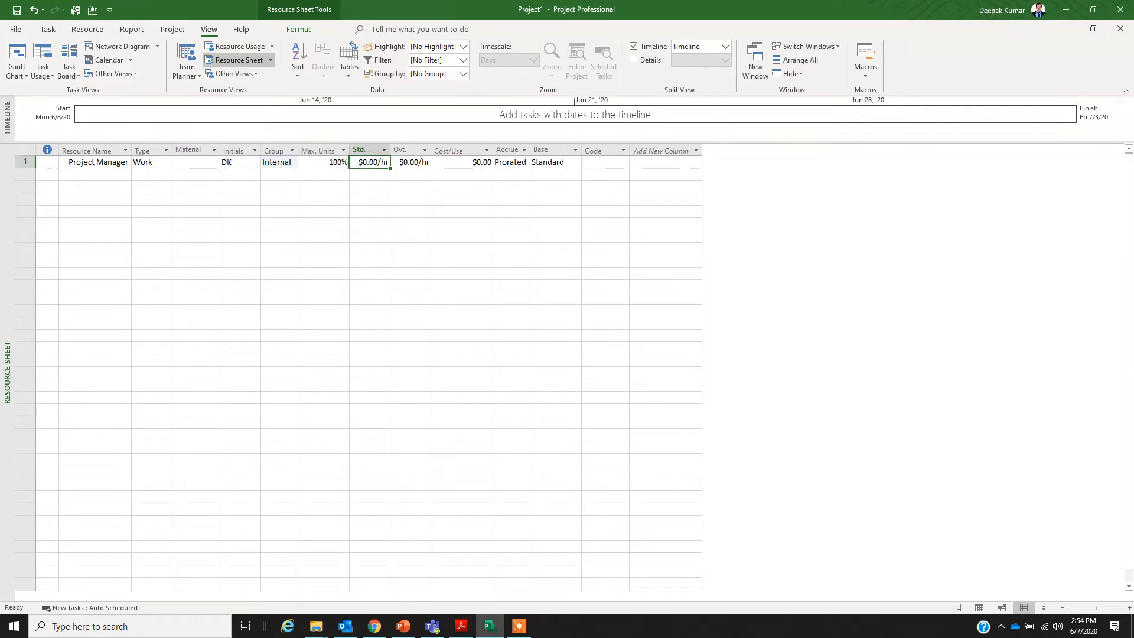
pyautogui.write('50')
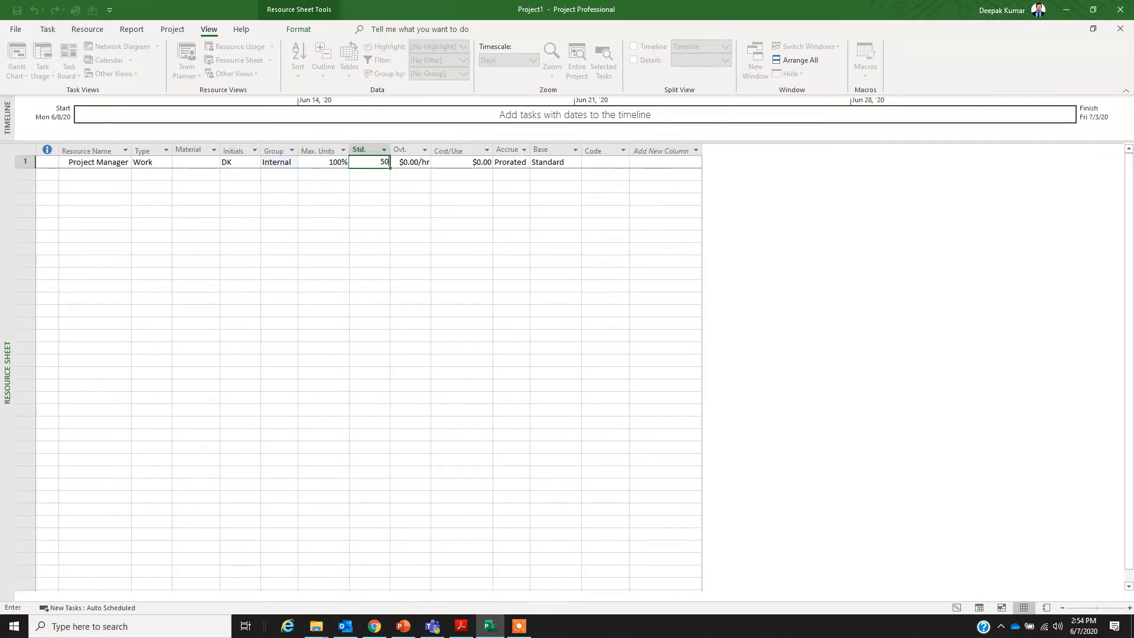
pyautogui.press('Tab')
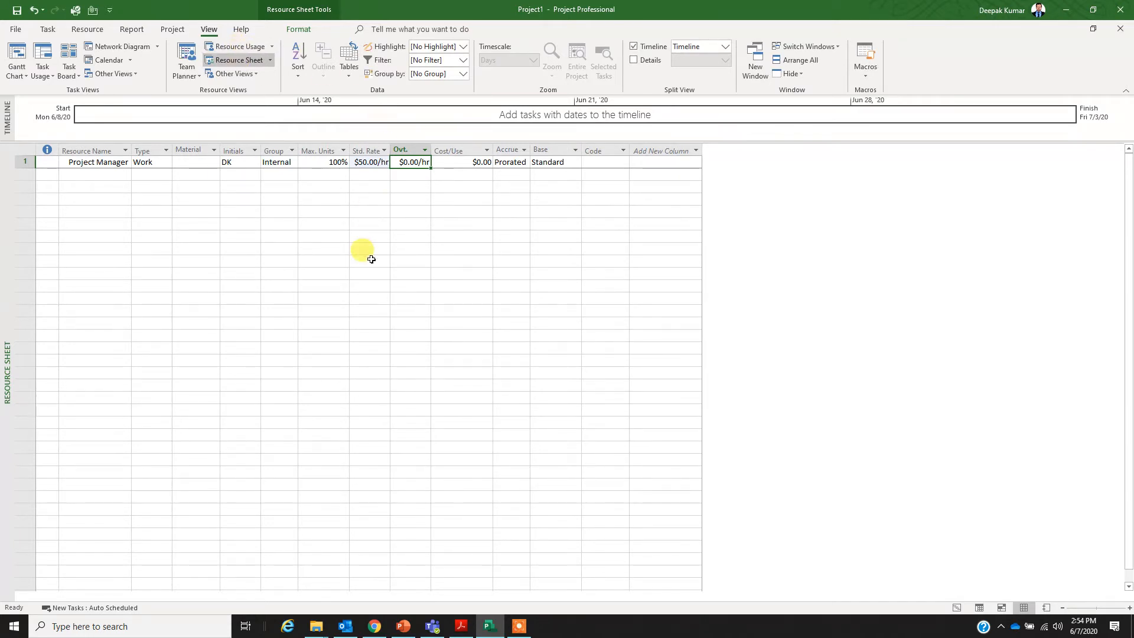
pyautogui.write('60')
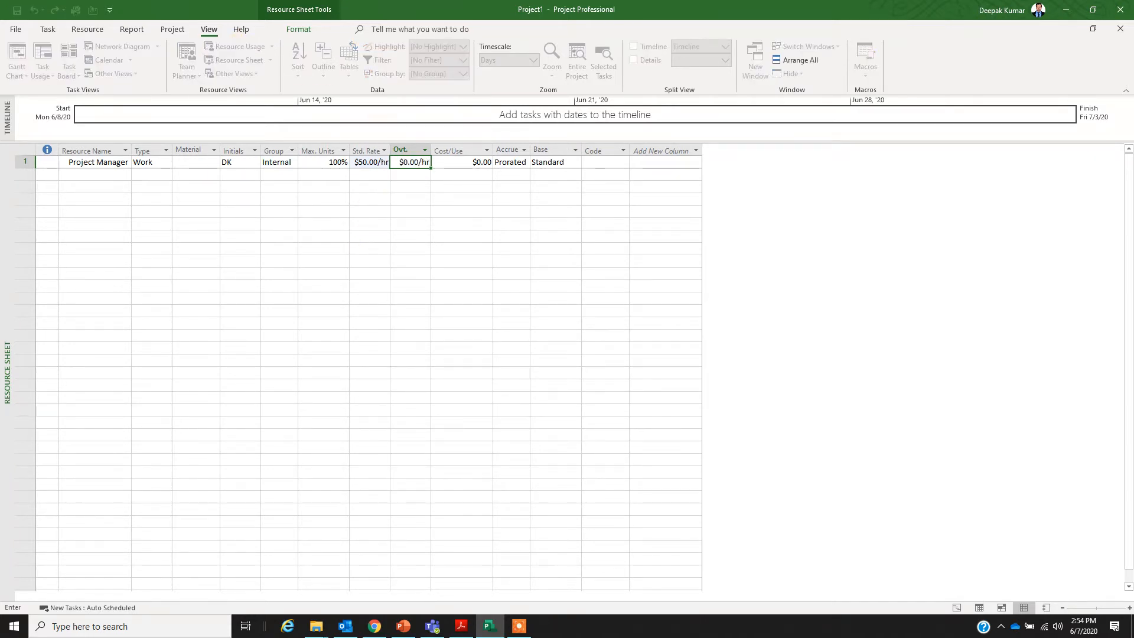
pyautogui.press('Tab')
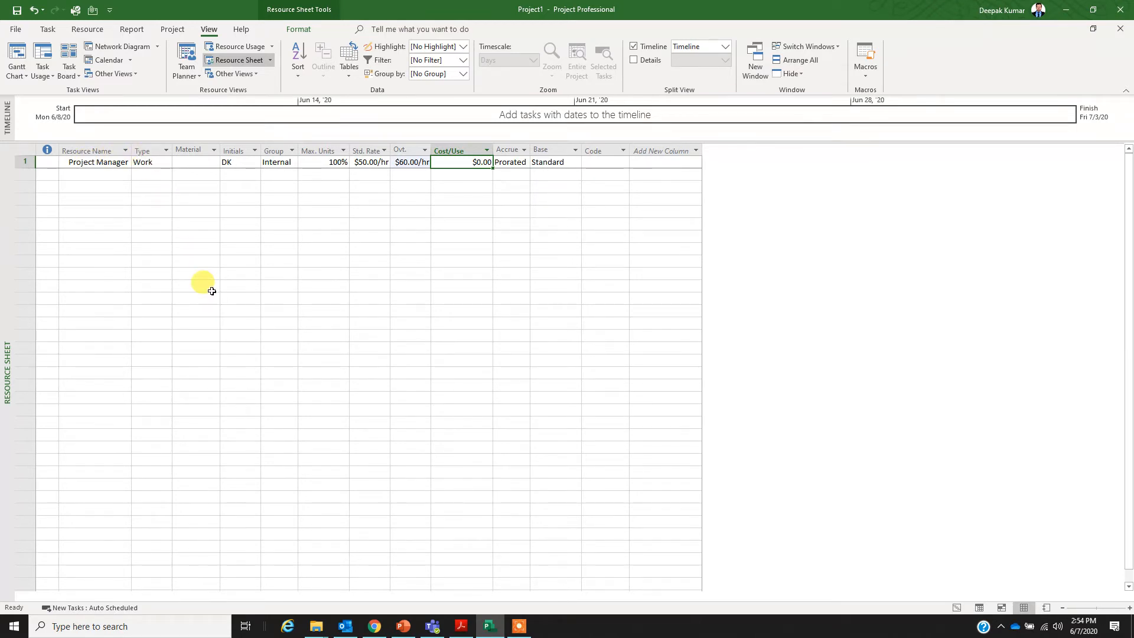
# Widen the Accrue At column and choose Prorated cost accrual for the Project Manager
pyautogui.press('Tab')
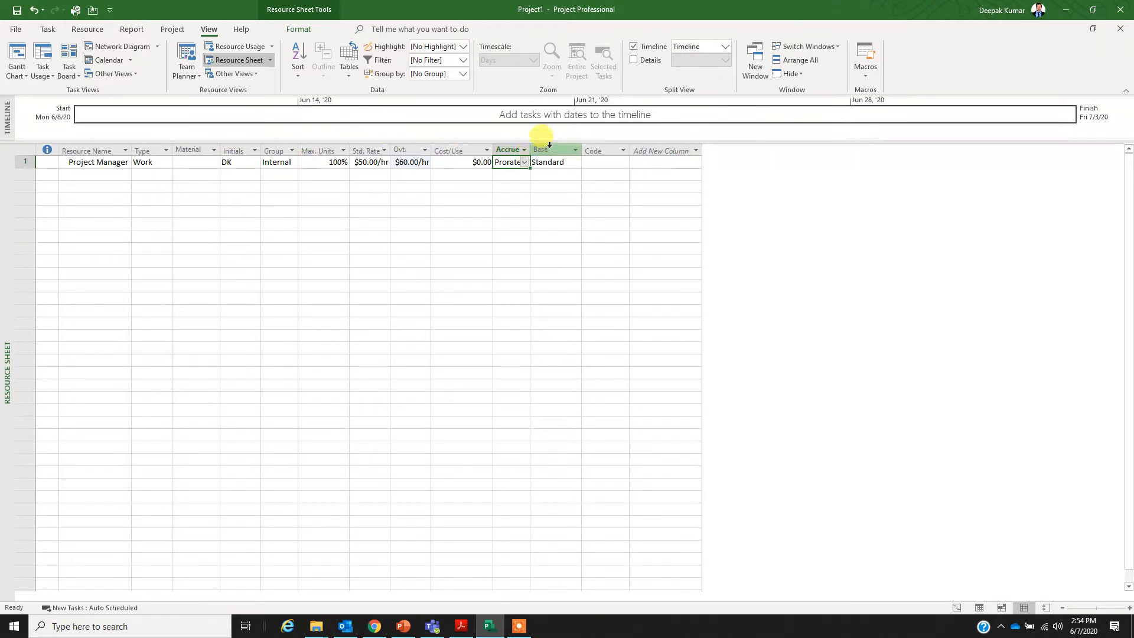
pyautogui.moveTo(530, 149); pyautogui.dragTo(548, 152)
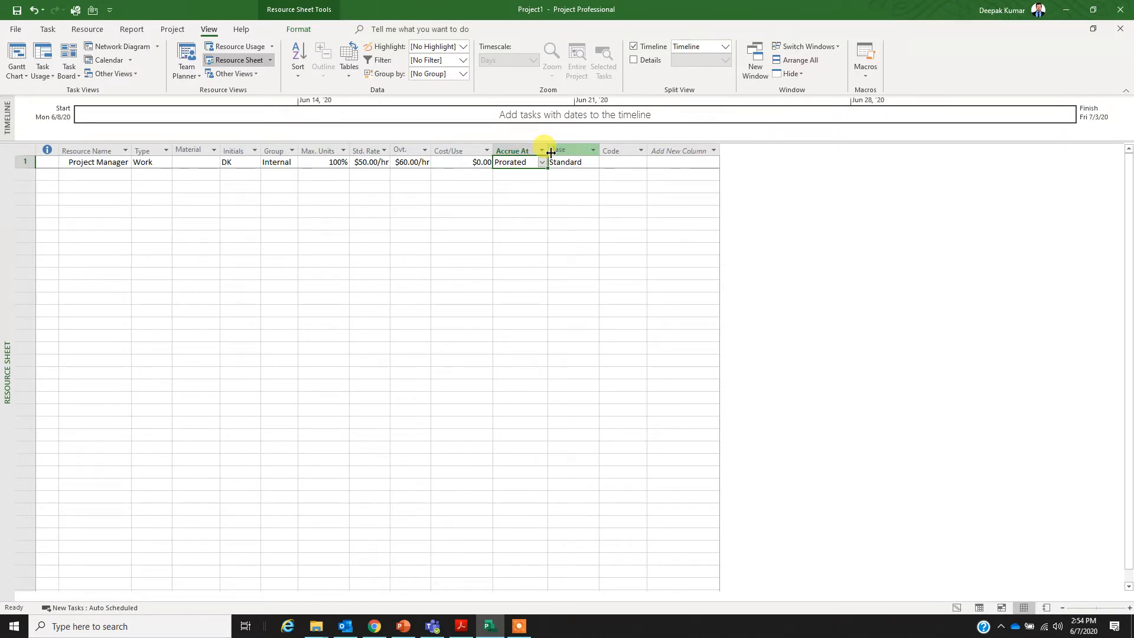
pyautogui.click(542, 162)
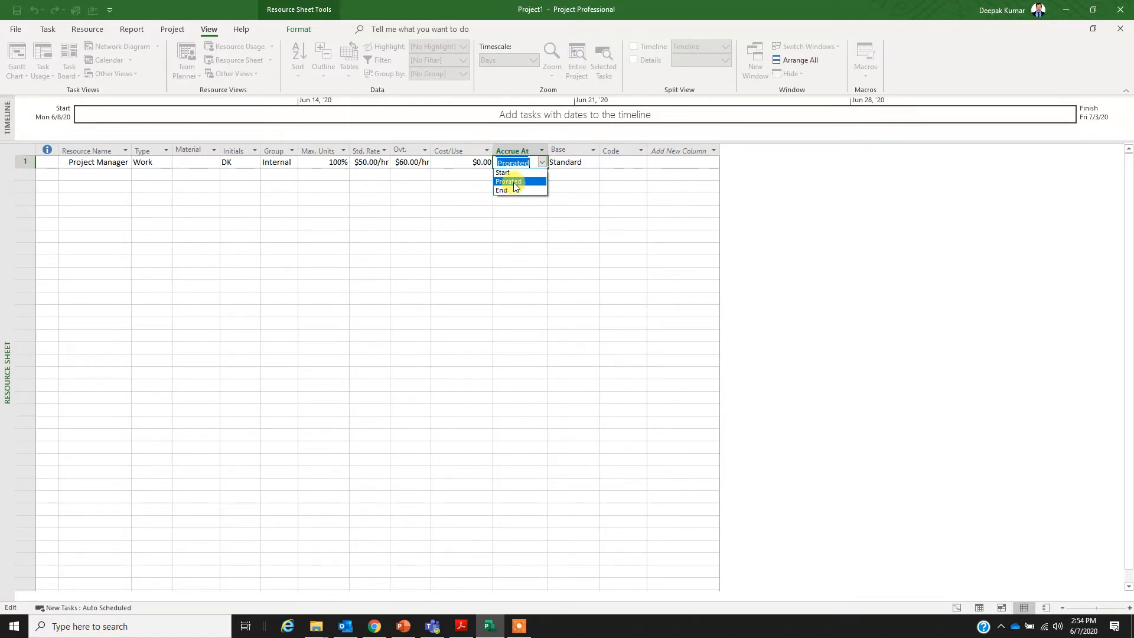
pyautogui.click(515, 181)
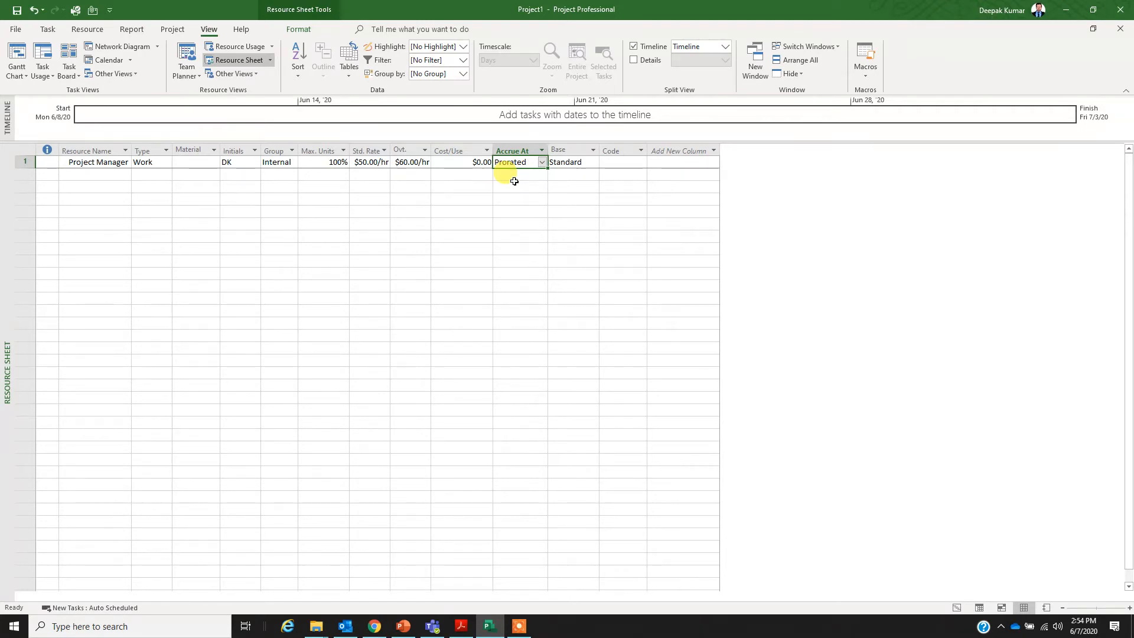
# Choose Standard as the Project Manager's base calendar
pyautogui.press('Tab')
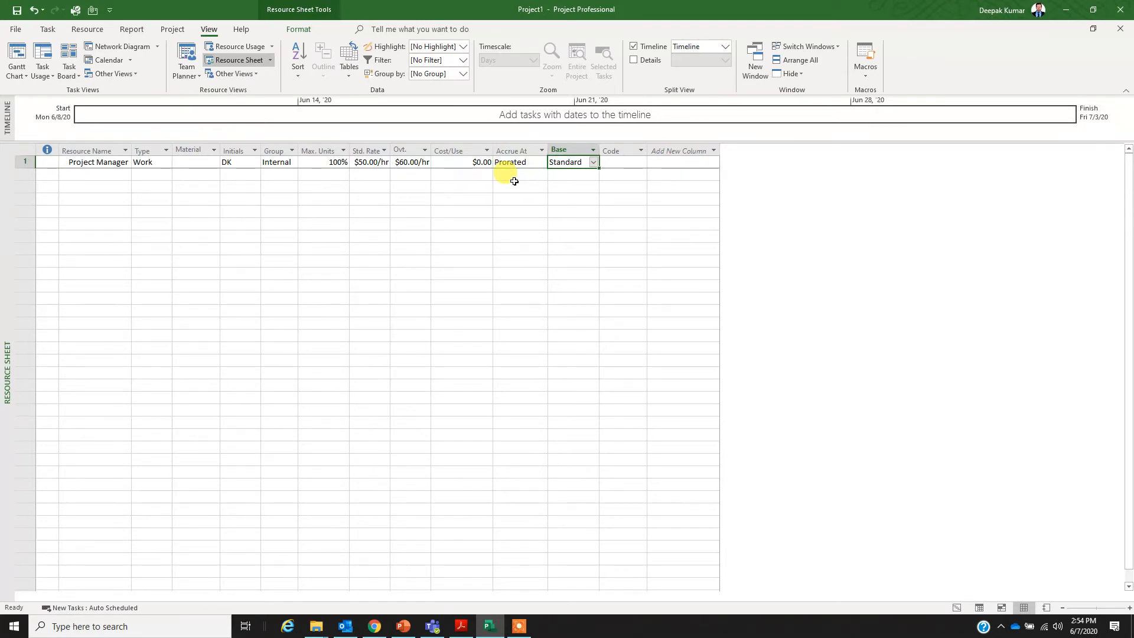
pyautogui.click(593, 161)
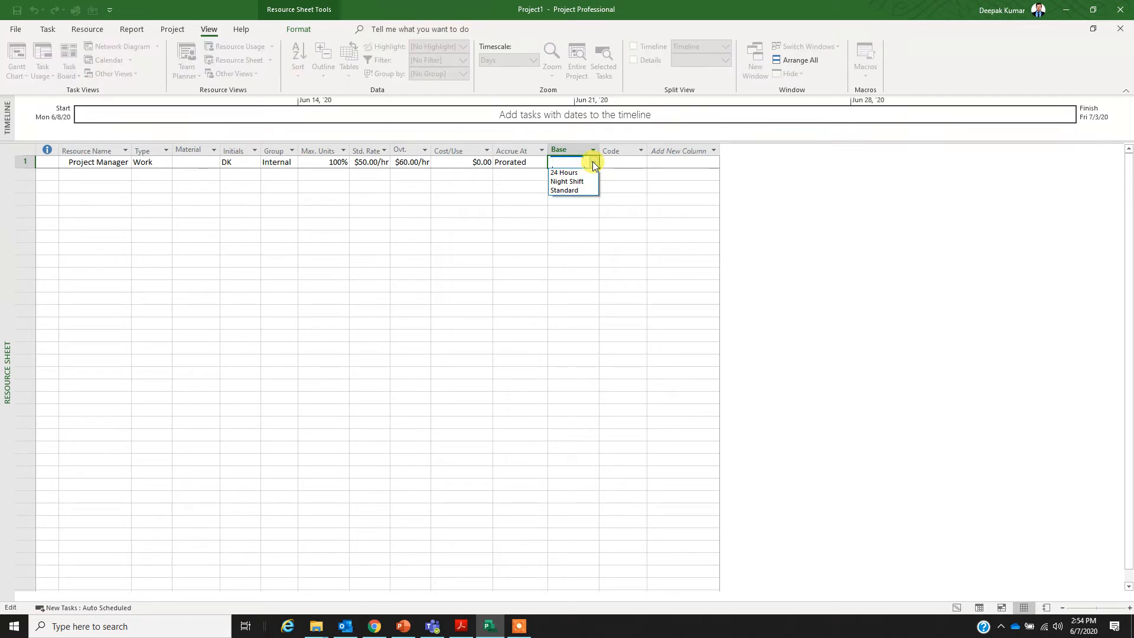
pyautogui.click(564, 189)
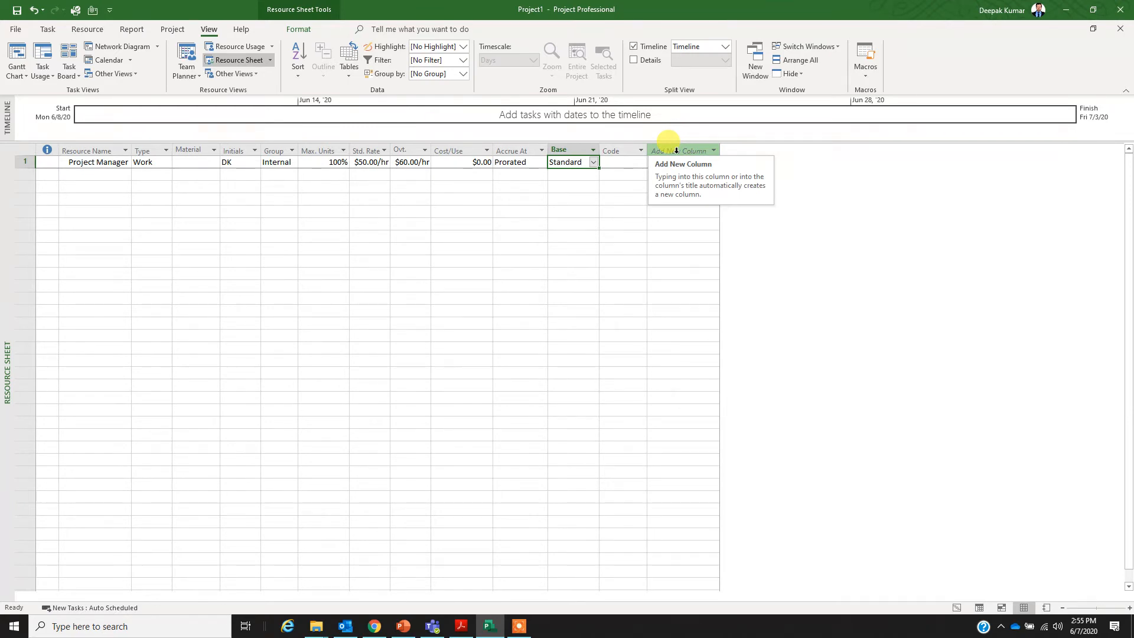
# Add a second resource named Paper and set its type to Material
pyautogui.click(89, 174)
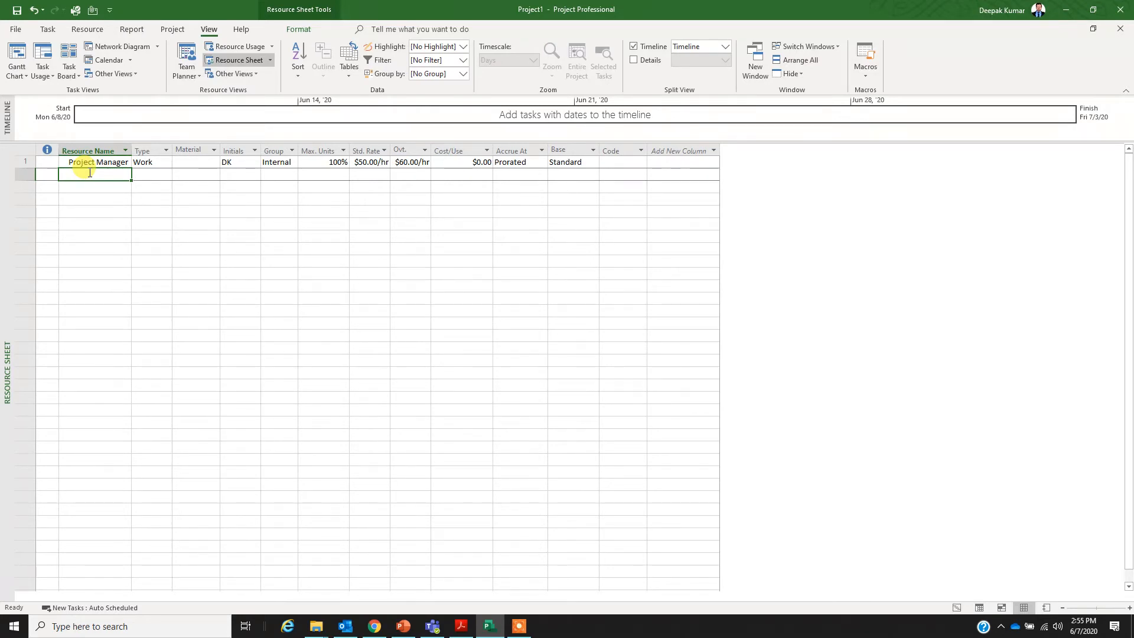
pyautogui.write('Paper')
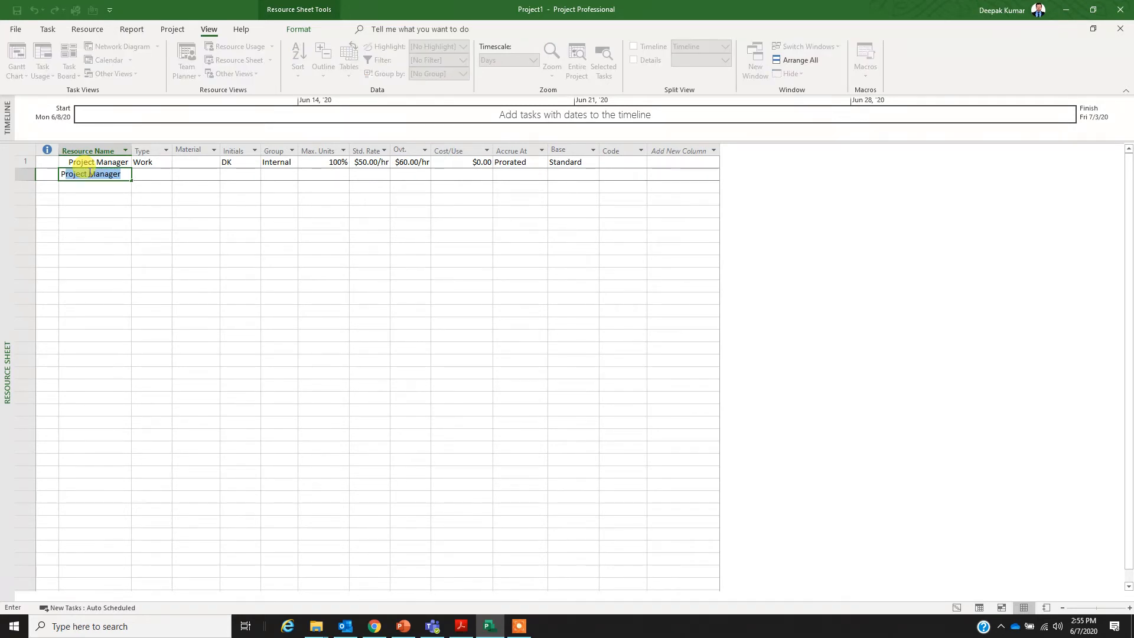
pyautogui.press('Tab')
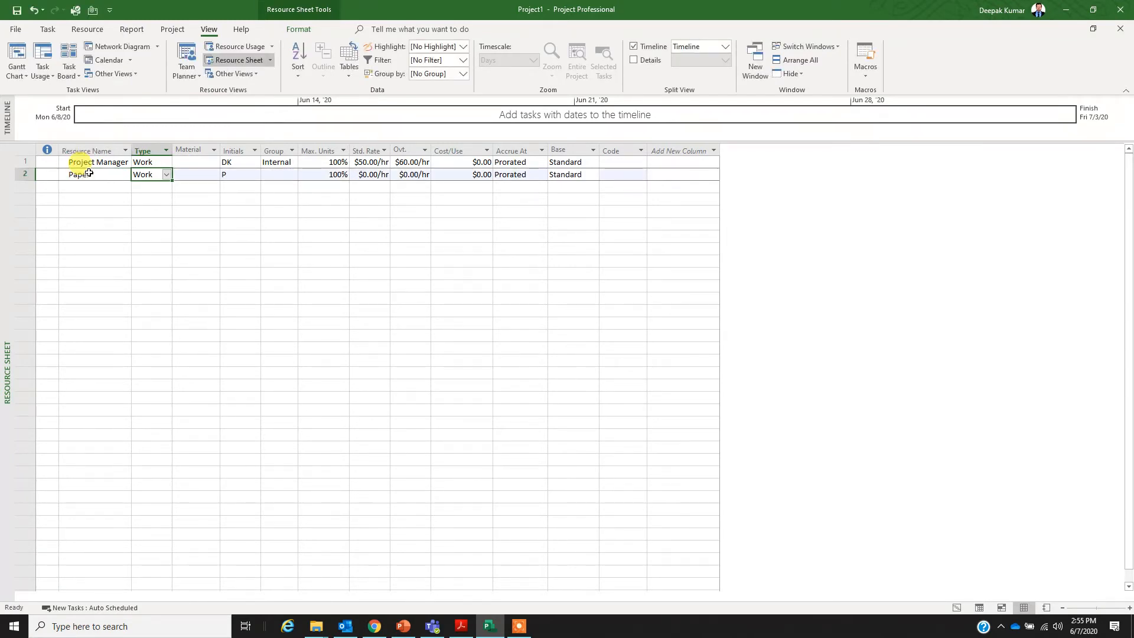
pyautogui.click(165, 174)
pyautogui.click(143, 196)
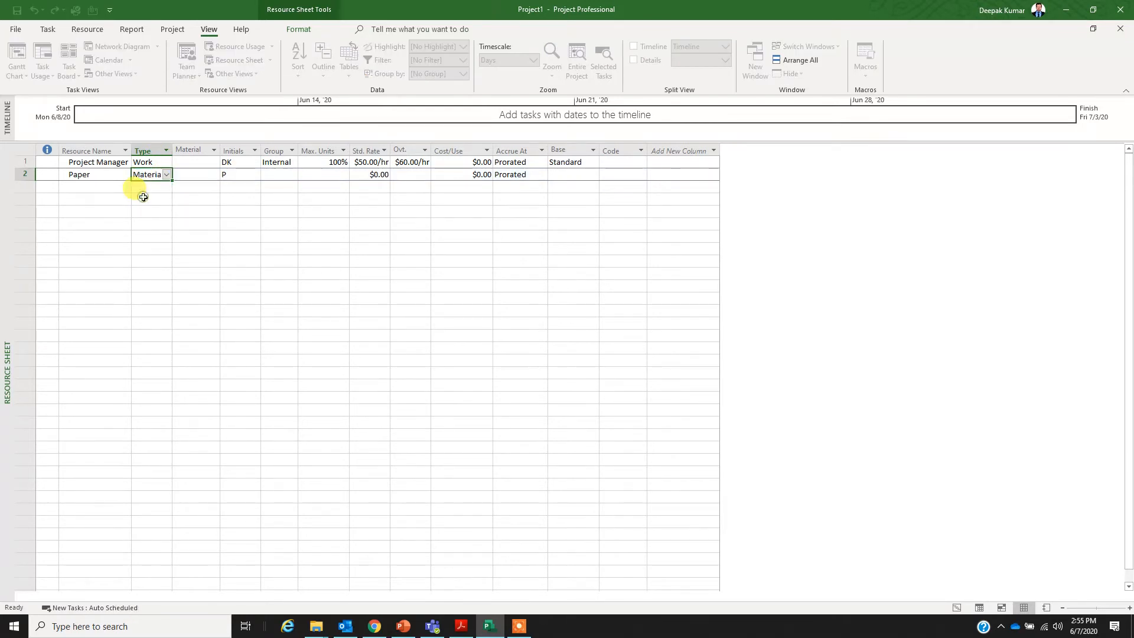
# Give the Paper resource the initials P and assign it to the External group
pyautogui.press('Tab')
pyautogui.press('Tab')
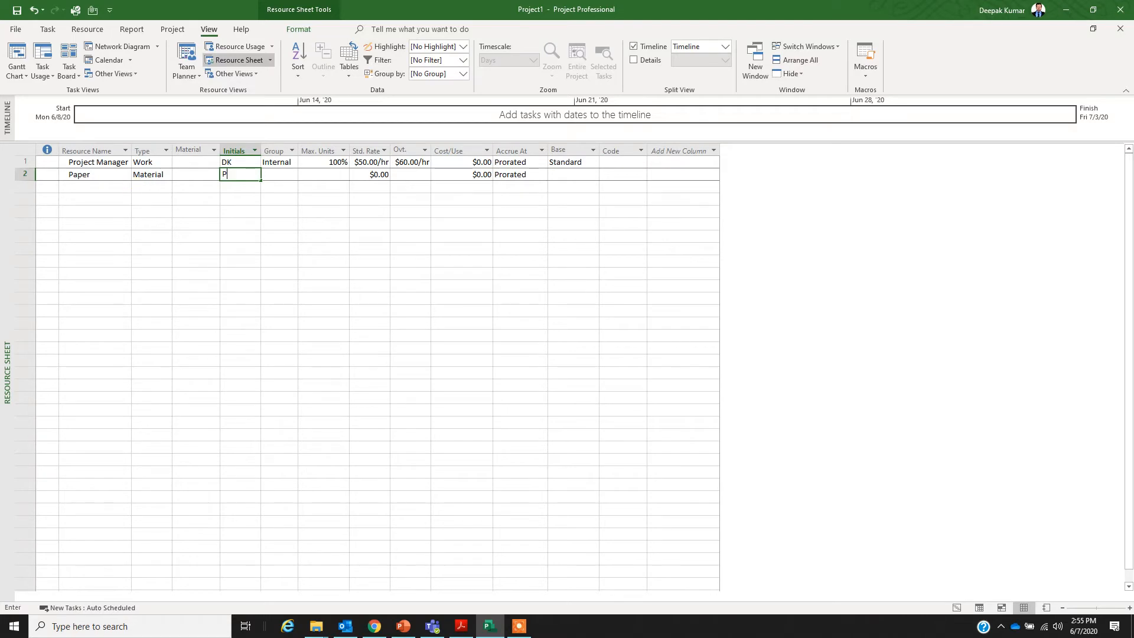
pyautogui.press('Tab')
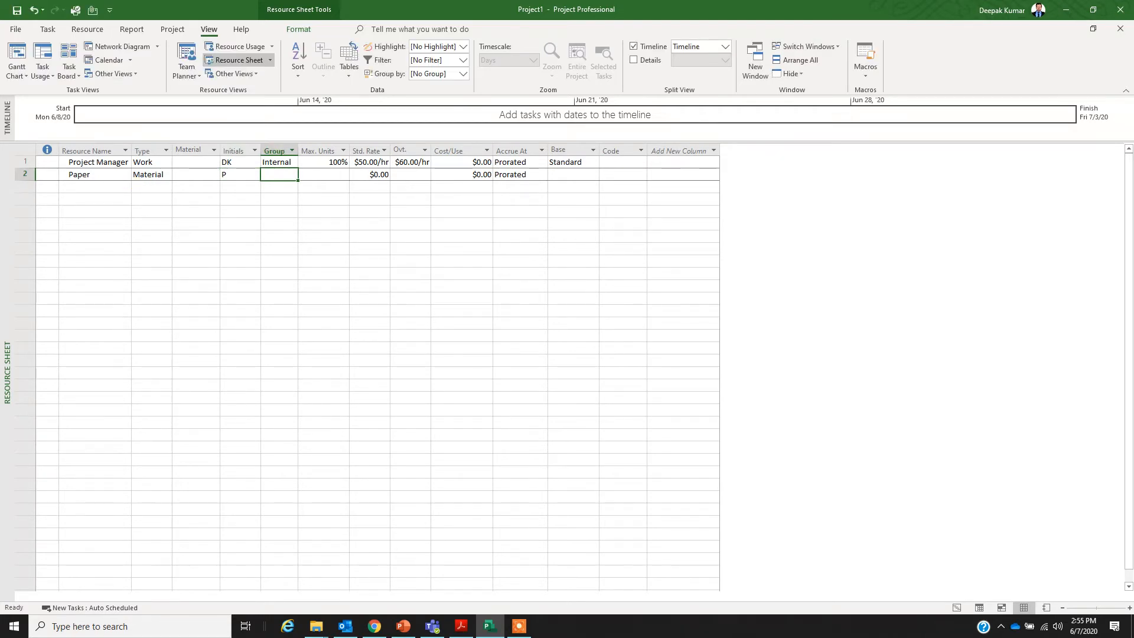
pyautogui.write('External')
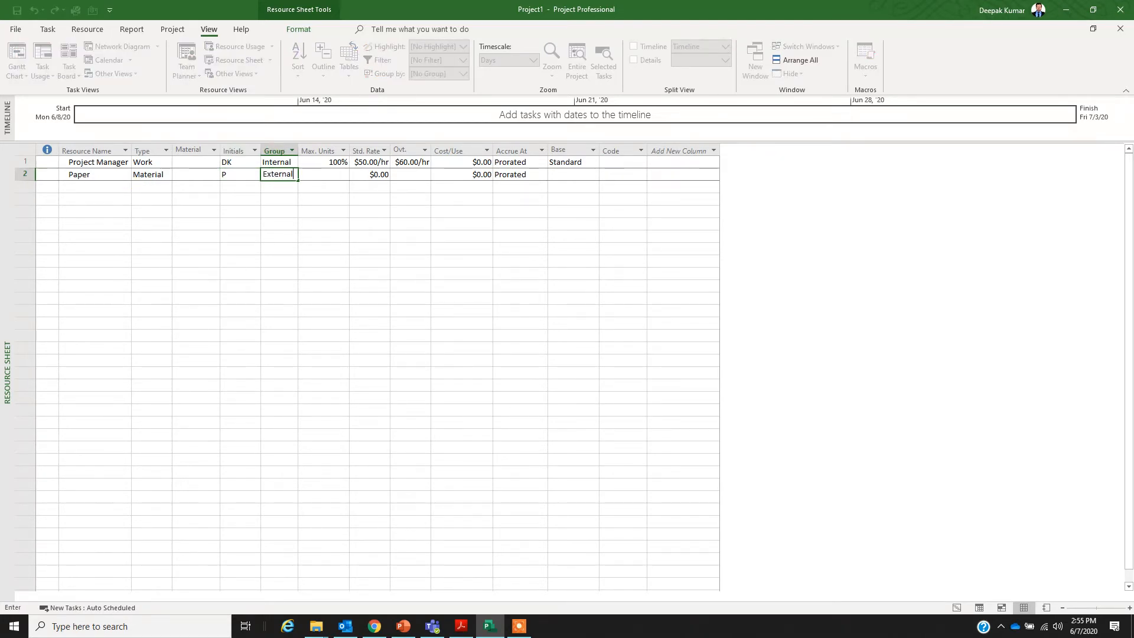
pyautogui.press('Tab')
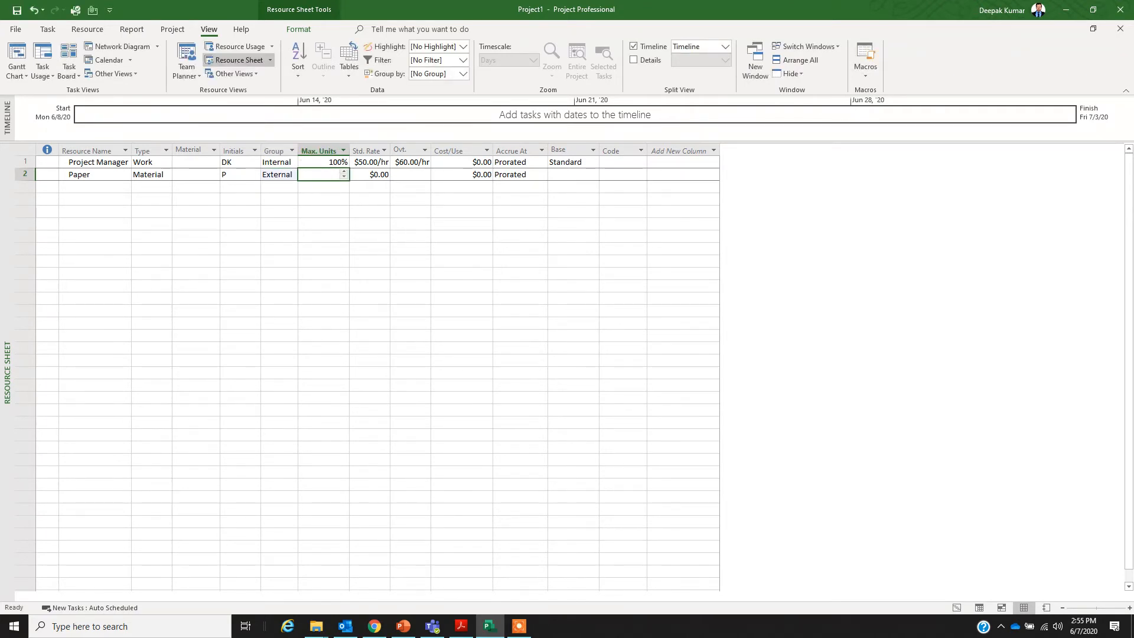
pyautogui.press('Tab')
pyautogui.press('Tab')
pyautogui.press('Tab')
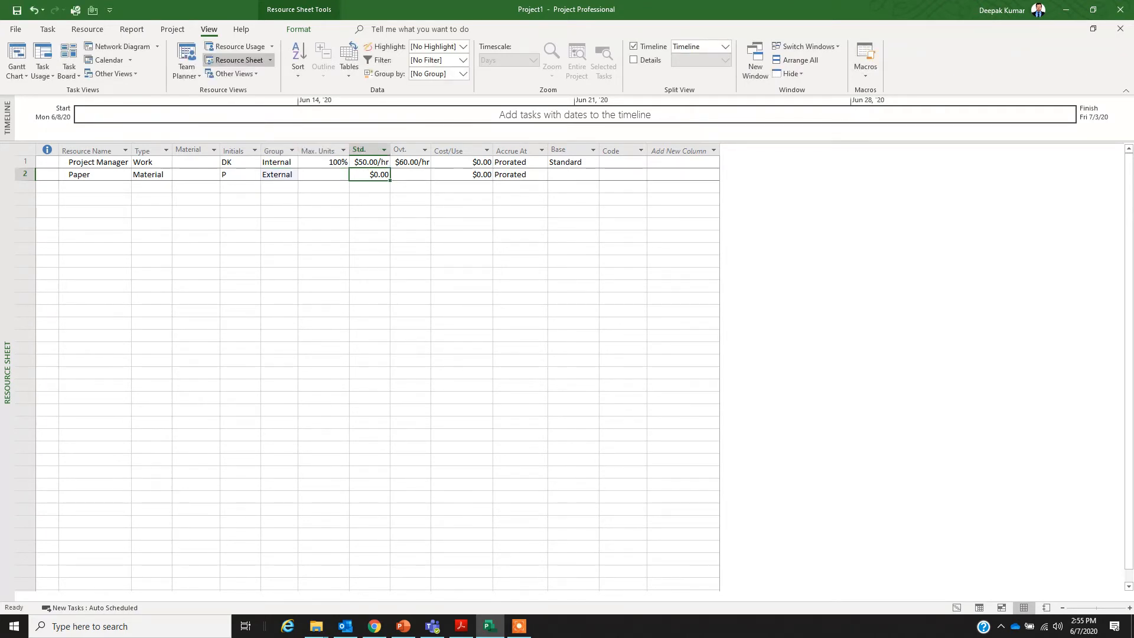
pyautogui.press('Tab')
pyautogui.press('Tab')
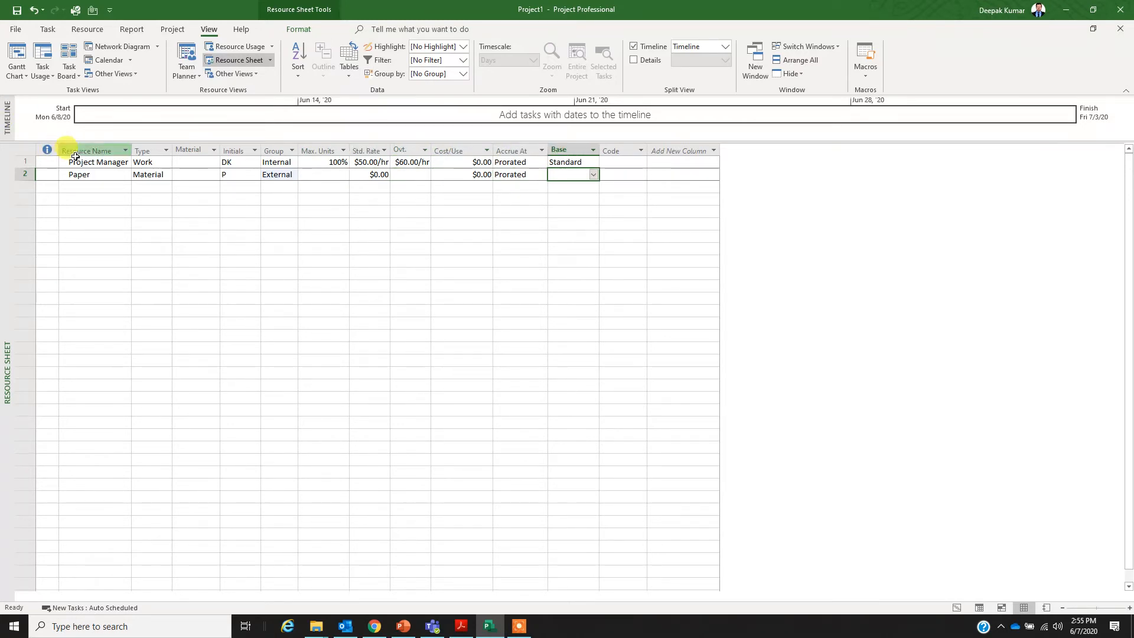
# Add a third resource named Travel and set its type to Cost
pyautogui.click(85, 188)
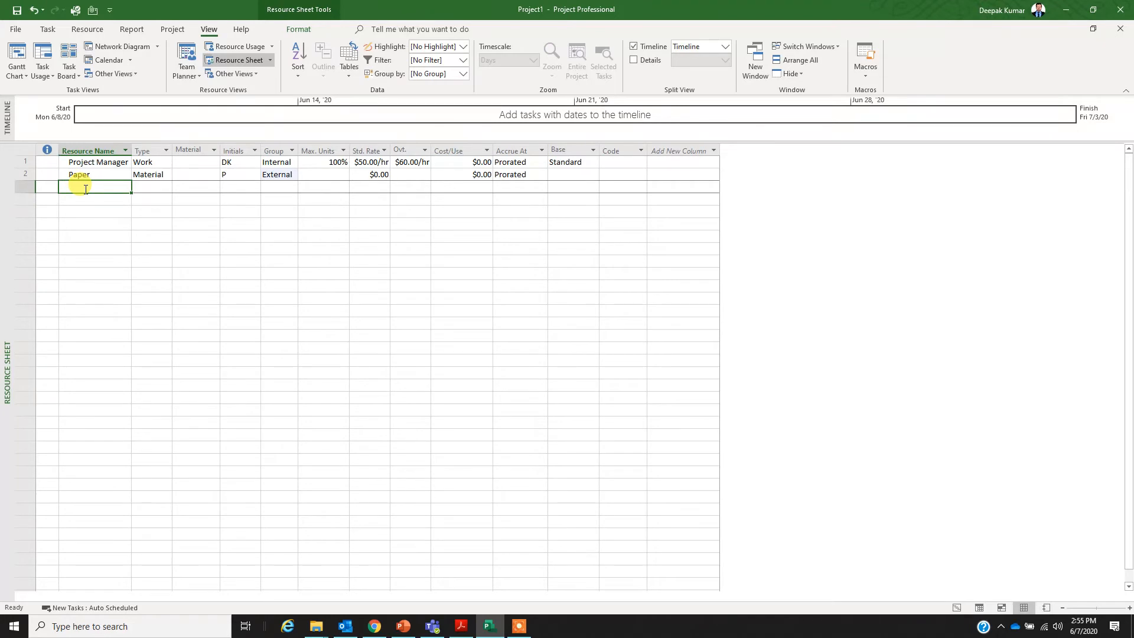
pyautogui.write('Travel')
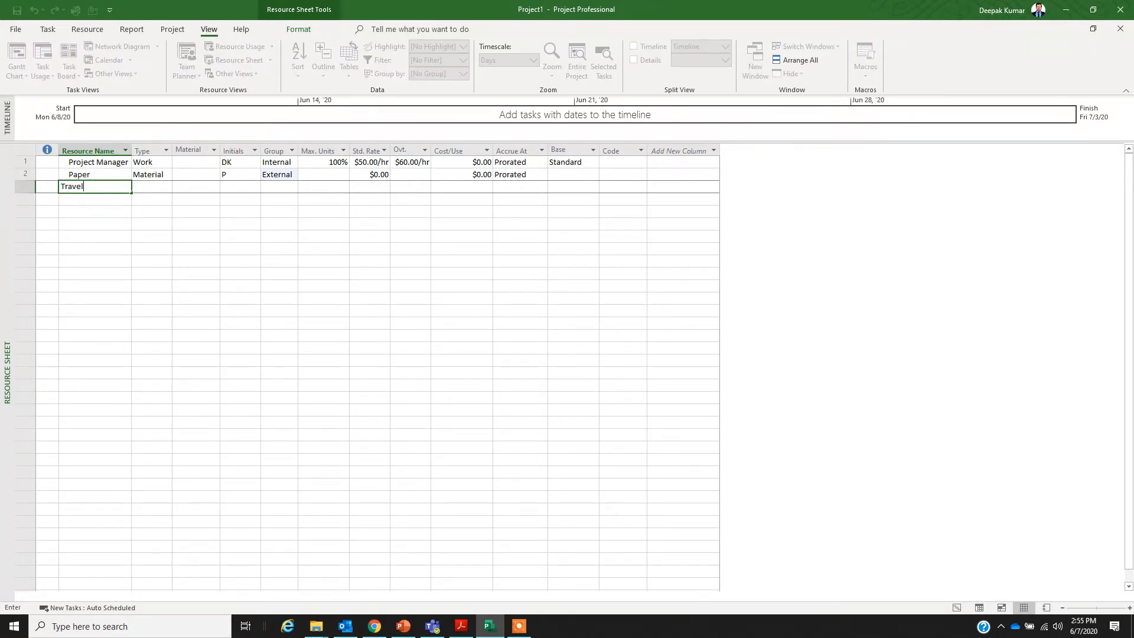
pyautogui.press('Tab')
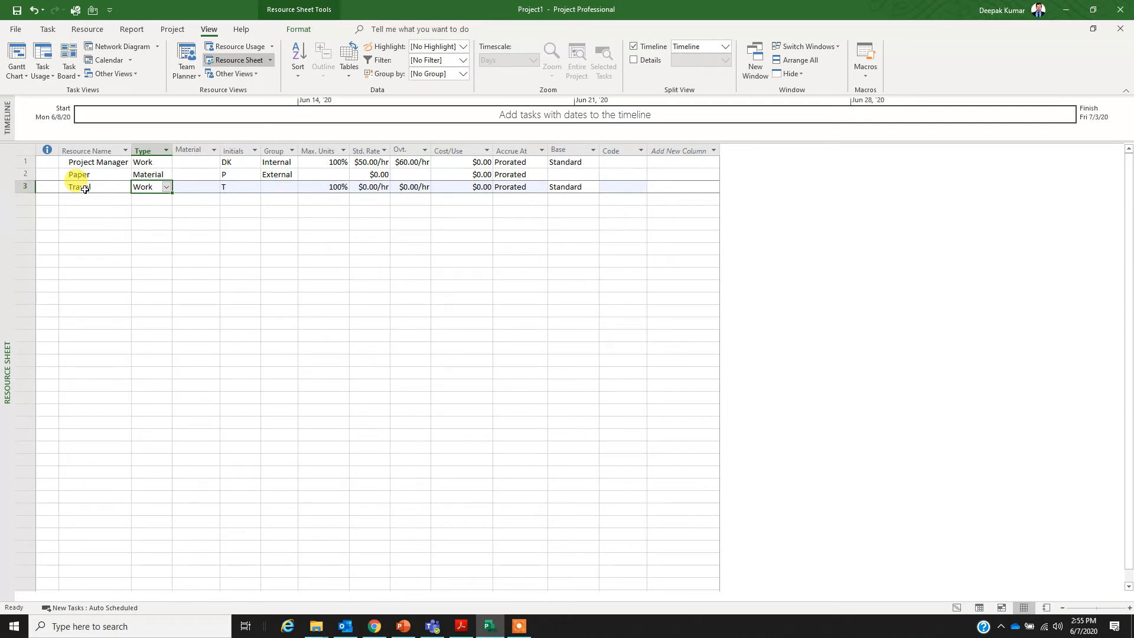
pyautogui.click(165, 187)
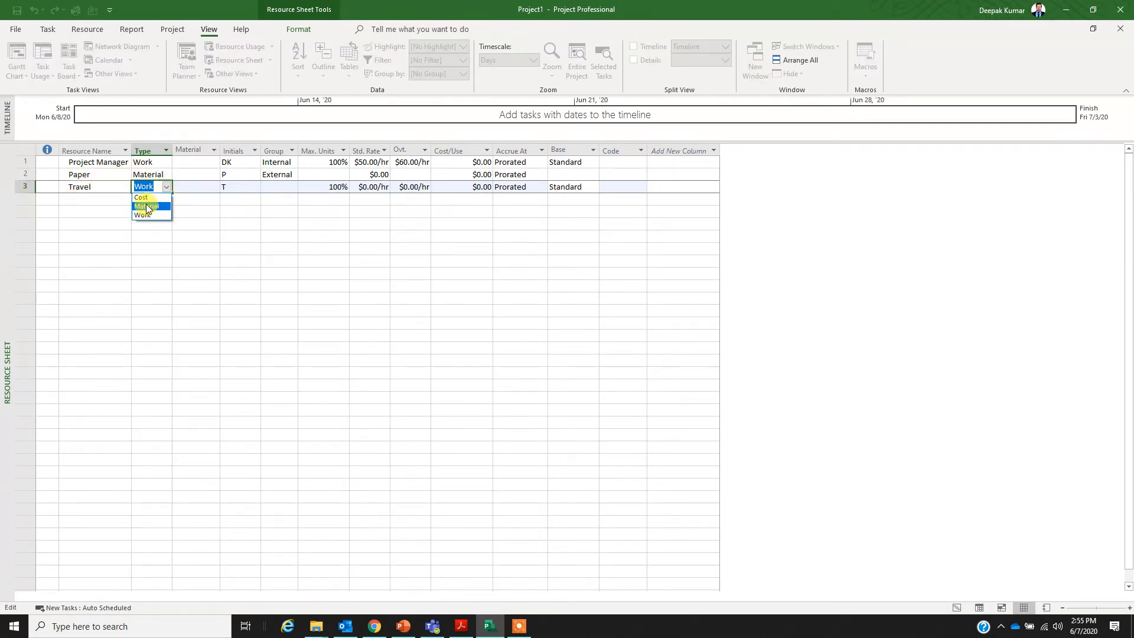
pyautogui.click(143, 197)
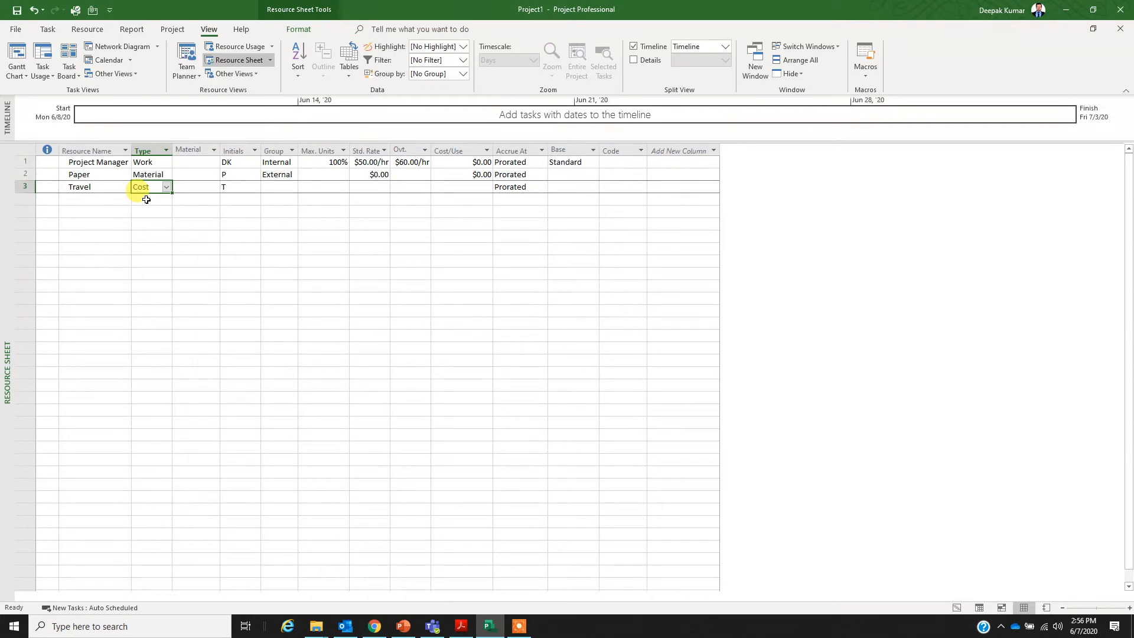
# Assign the Travel resource to the External group
pyautogui.press('Tab')
pyautogui.press('Tab')
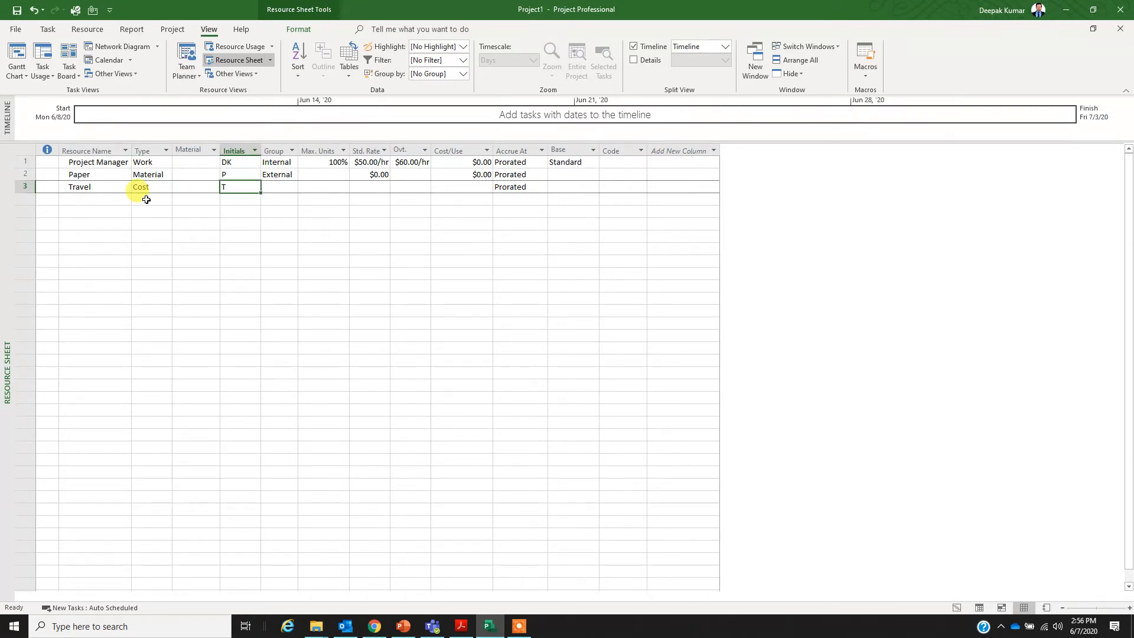
pyautogui.press('Tab')
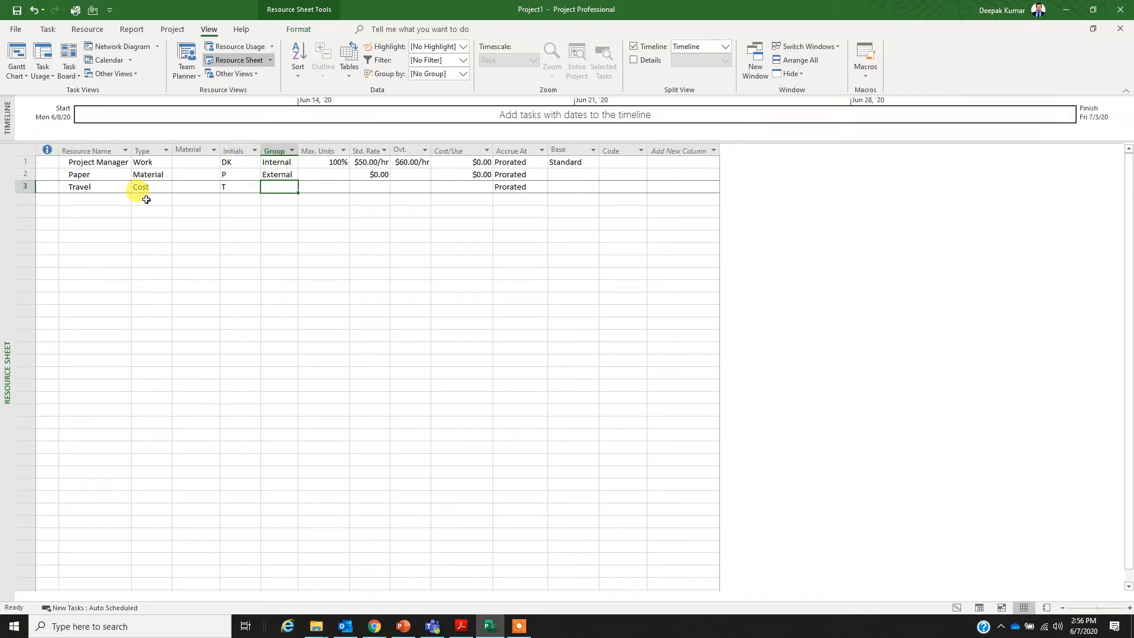
pyautogui.write('External')
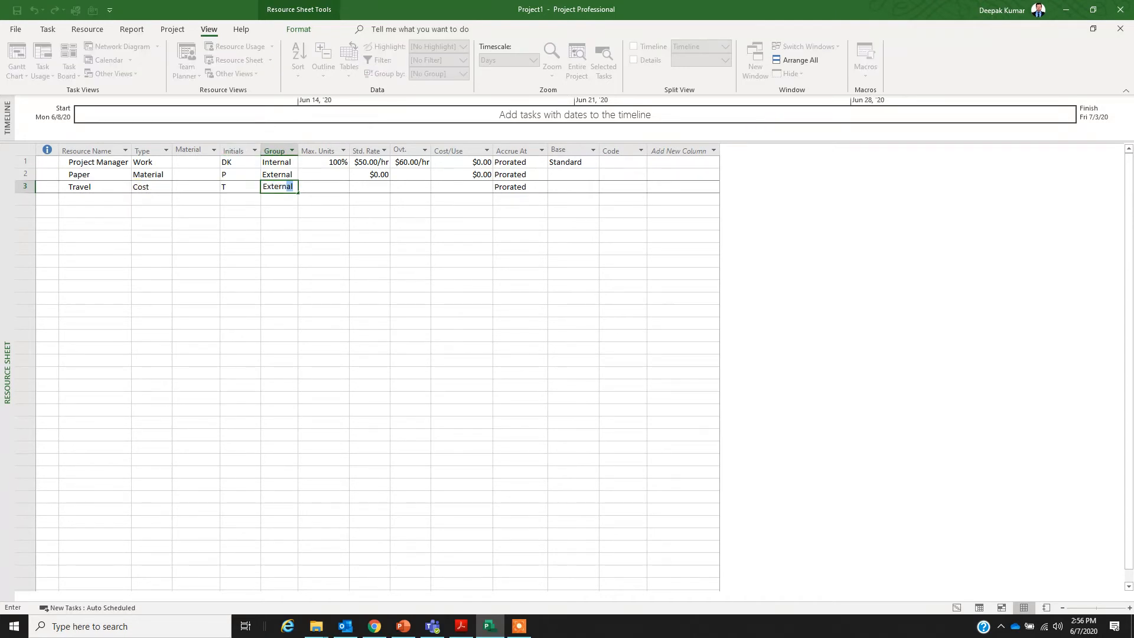
pyautogui.press('Tab')
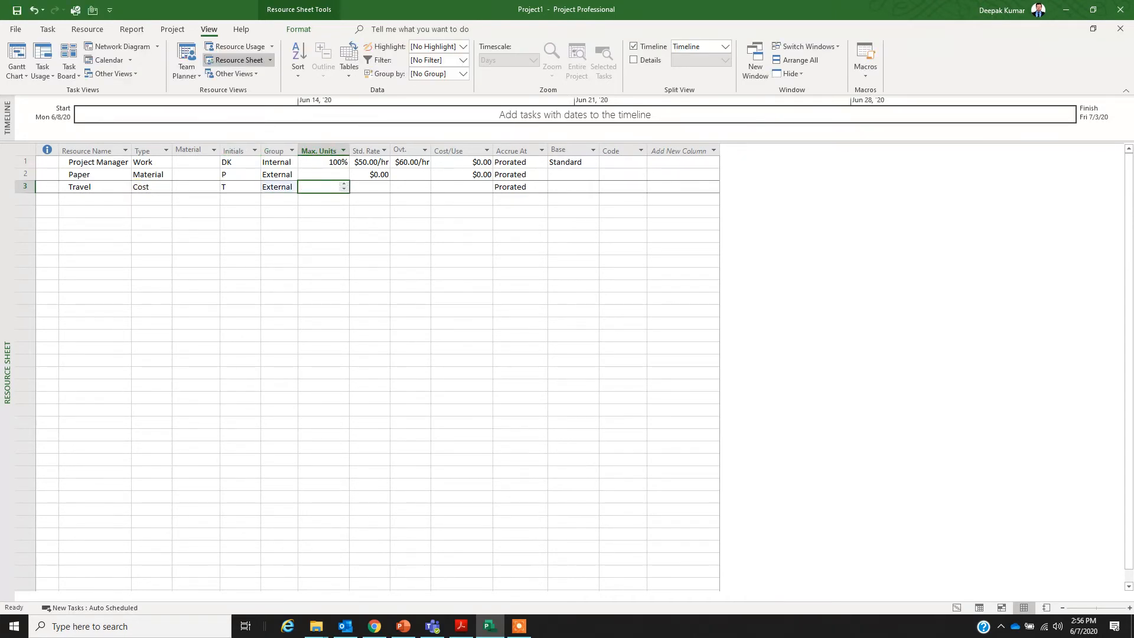
pyautogui.press('Tab')
pyautogui.press('Tab')
pyautogui.press('Tab')
pyautogui.press('Tab')
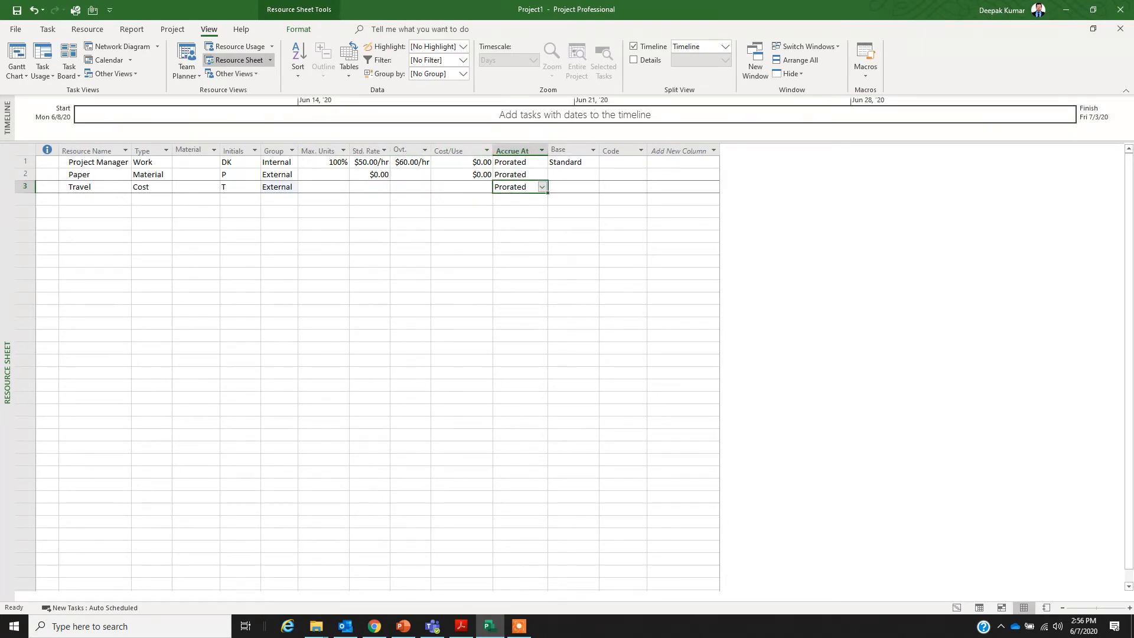
# Set the Paper resource's cost per use to $20
pyautogui.click(474, 175)
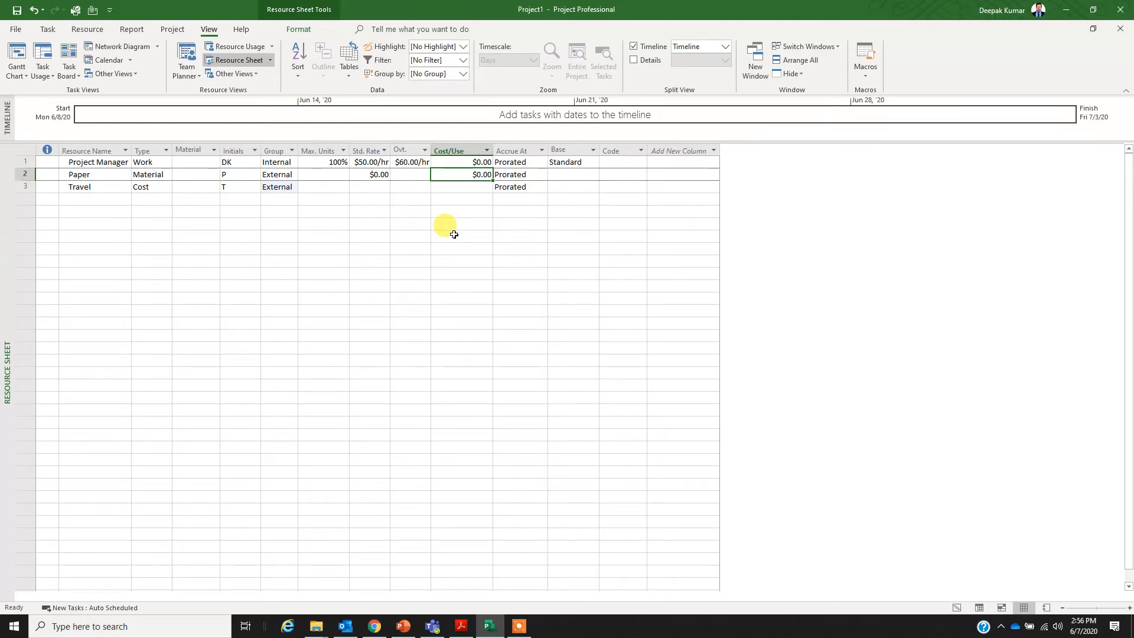
pyautogui.write('20')
pyautogui.press('Return')
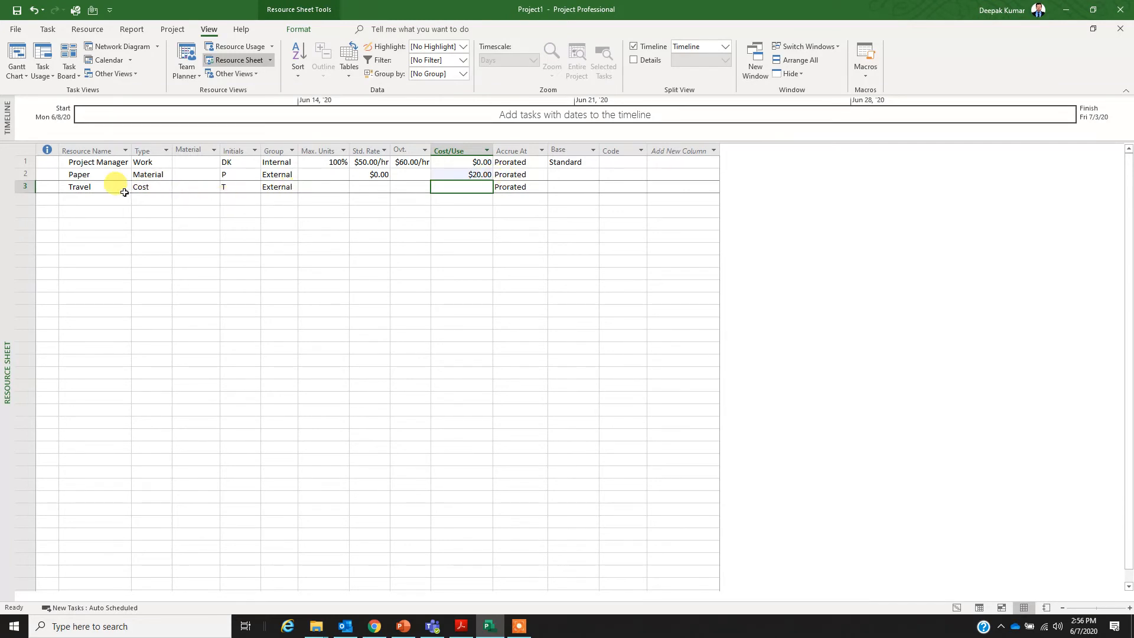
# Add a fourth resource named Budget and mark it as a budget resource in its resource information
pyautogui.click(104, 199)
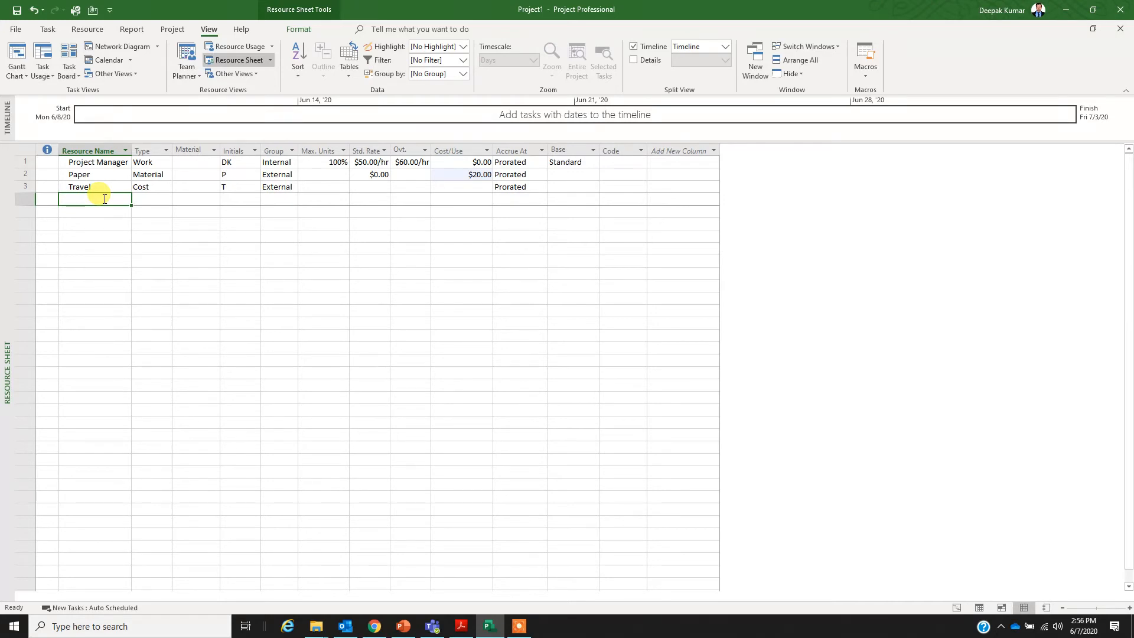
pyautogui.write('Budget')
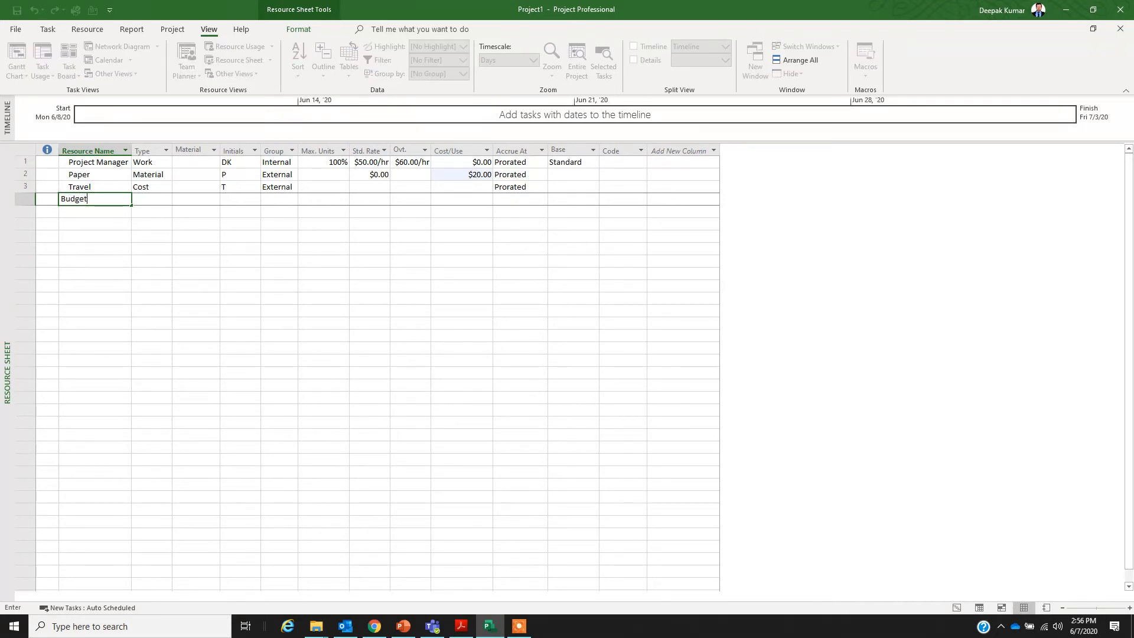
pyautogui.press('Tab')
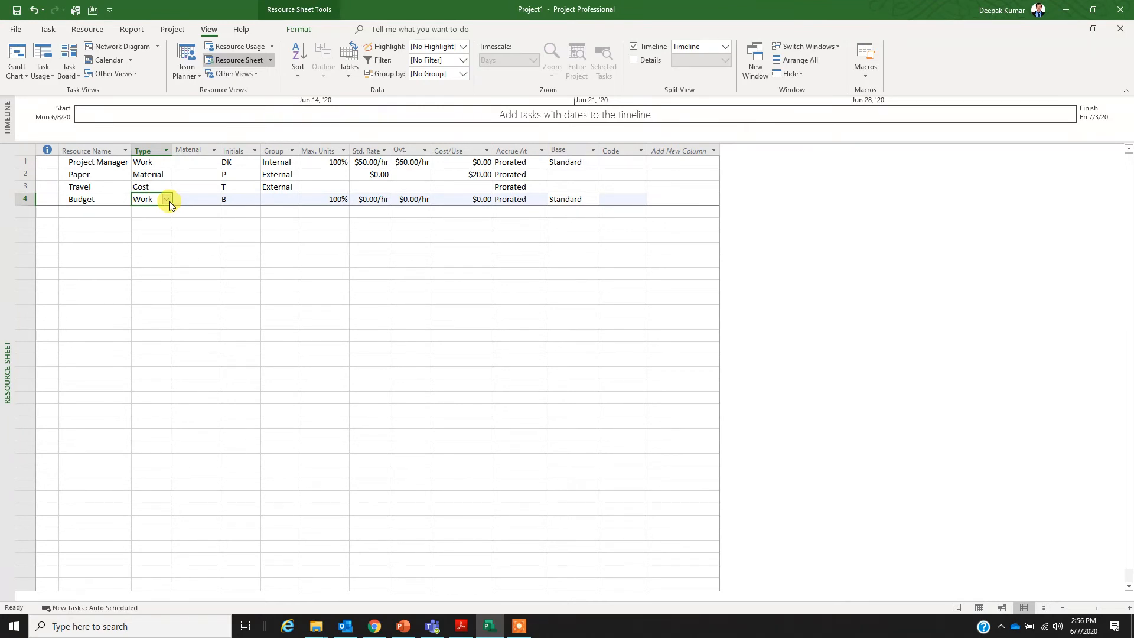
pyautogui.doubleClick(101, 200)
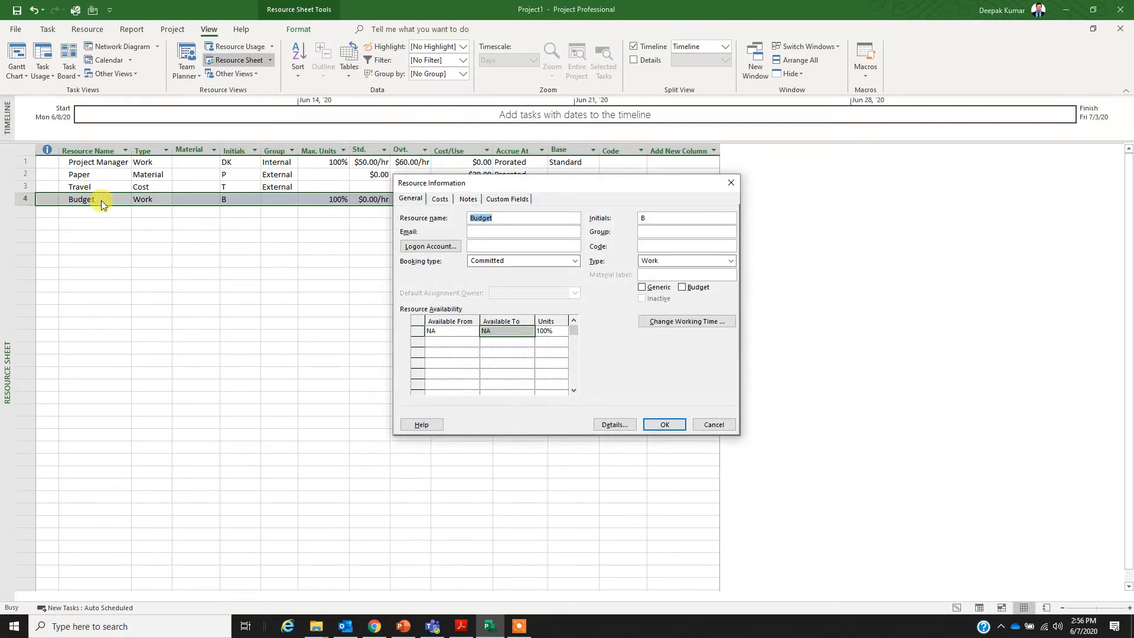
pyautogui.click(682, 288)
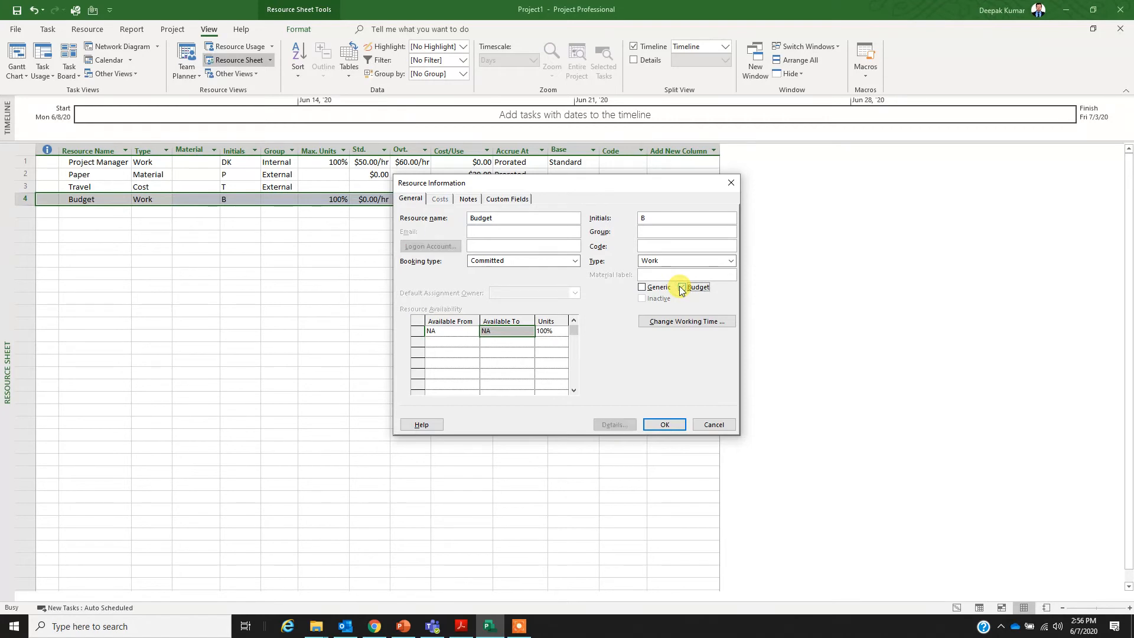
pyautogui.click(663, 426)
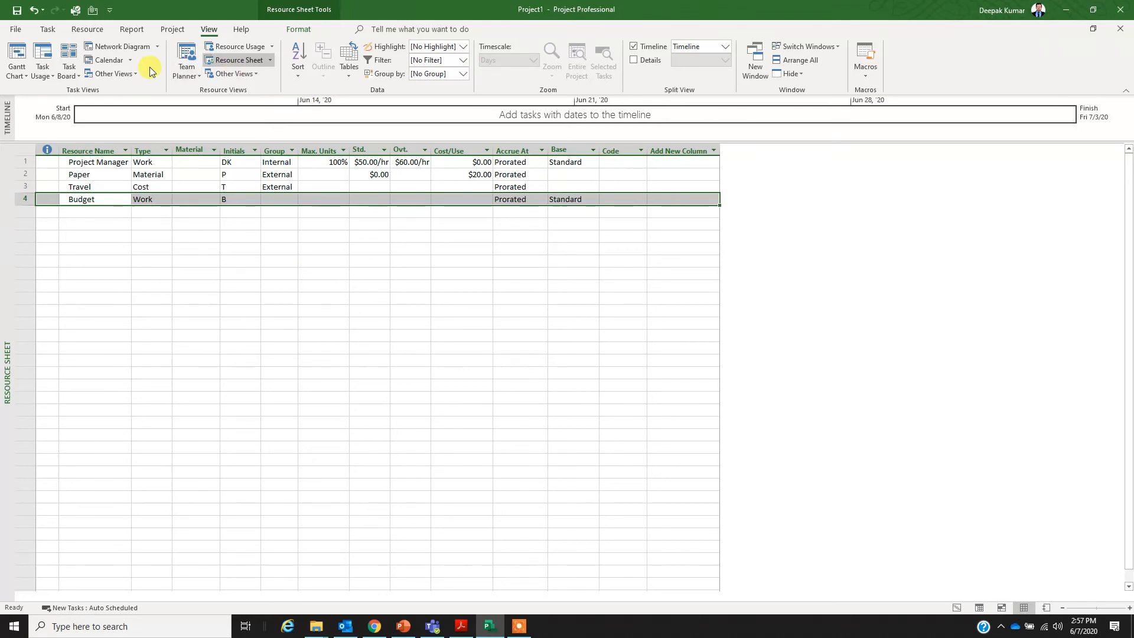
# Switch to the Gantt Chart view and assign the Project Manager resource to the DESIGNING summary task
pyautogui.click(18, 66)
pyautogui.click(18, 61)
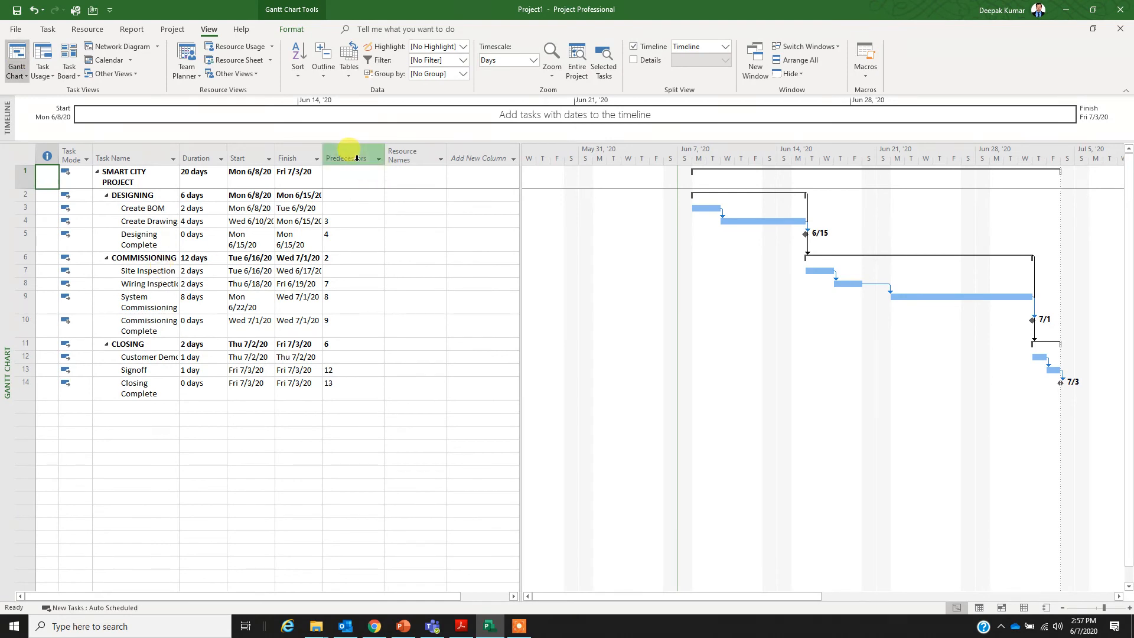
pyautogui.click(411, 195)
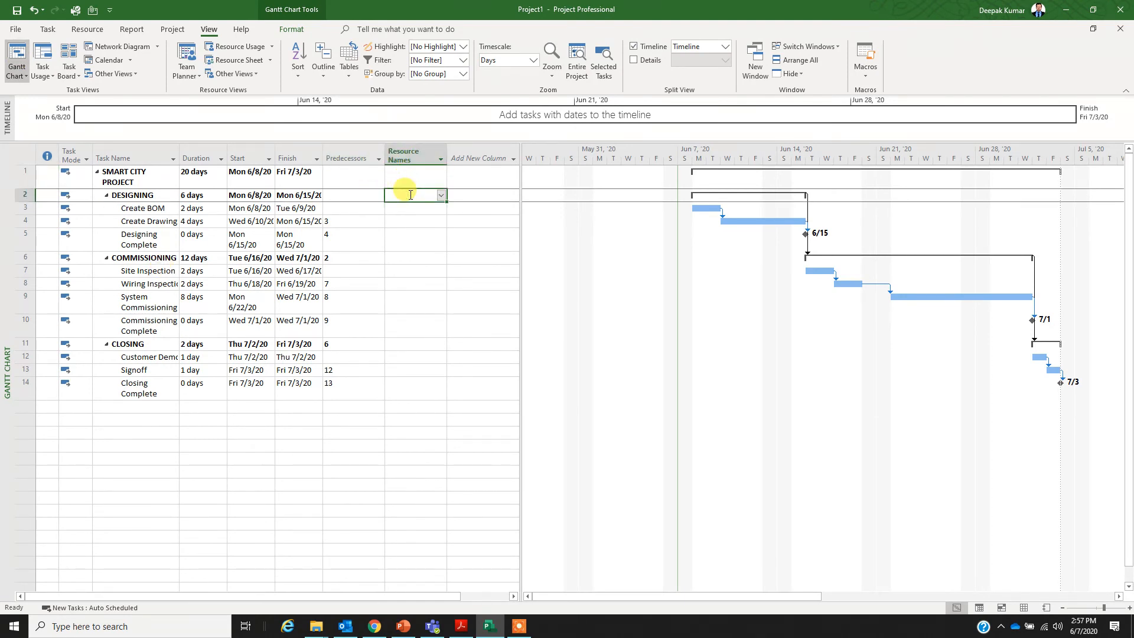
pyautogui.click(410, 195)
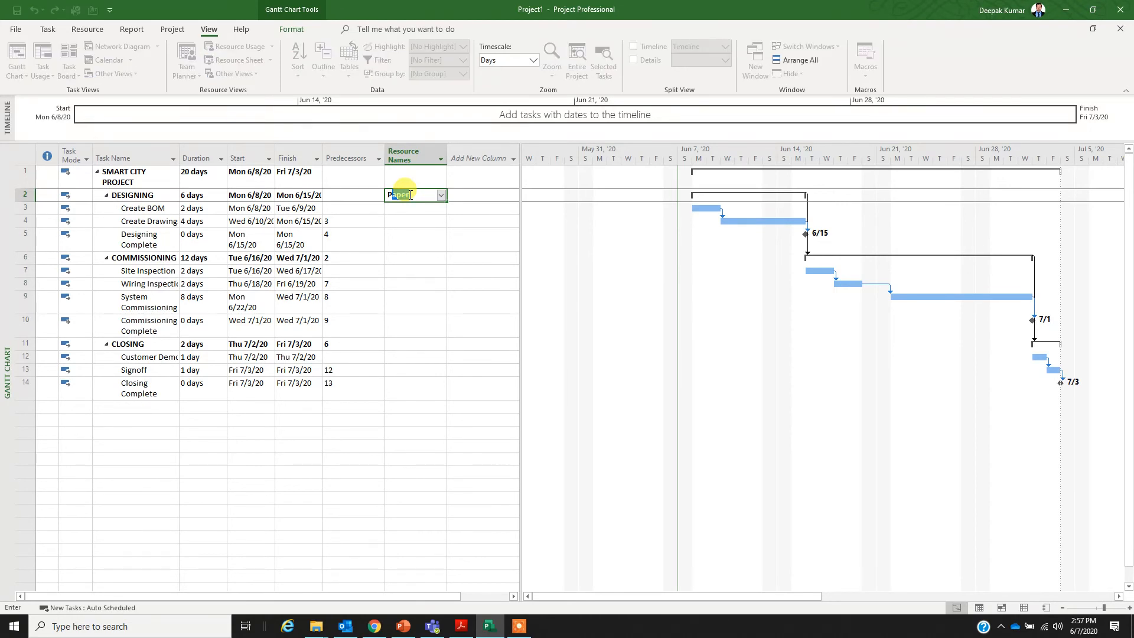
pyautogui.click(443, 197)
pyautogui.write('P')
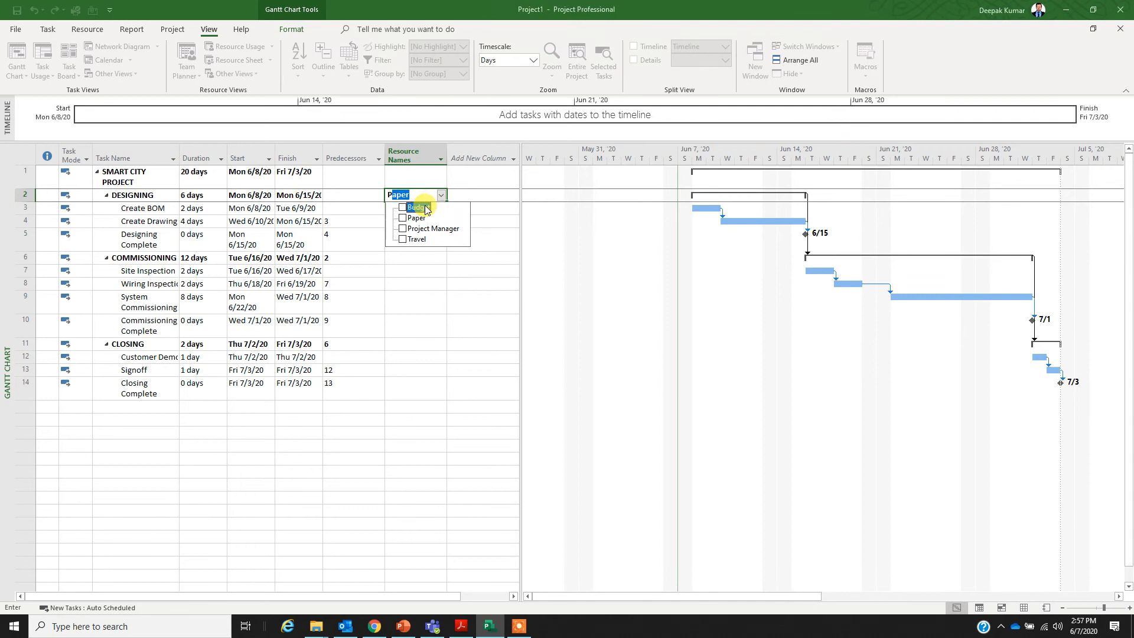
pyautogui.click(405, 230)
pyautogui.click(426, 265)
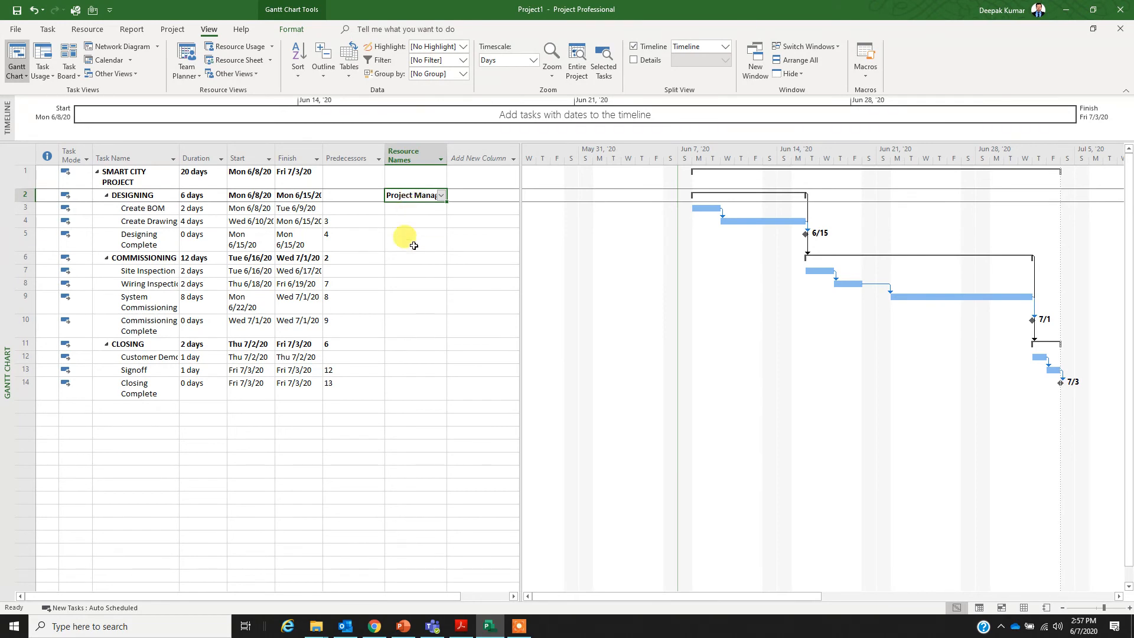
# Assign the Project Manager resource to the COMMISSIONING summary task
pyautogui.click(407, 258)
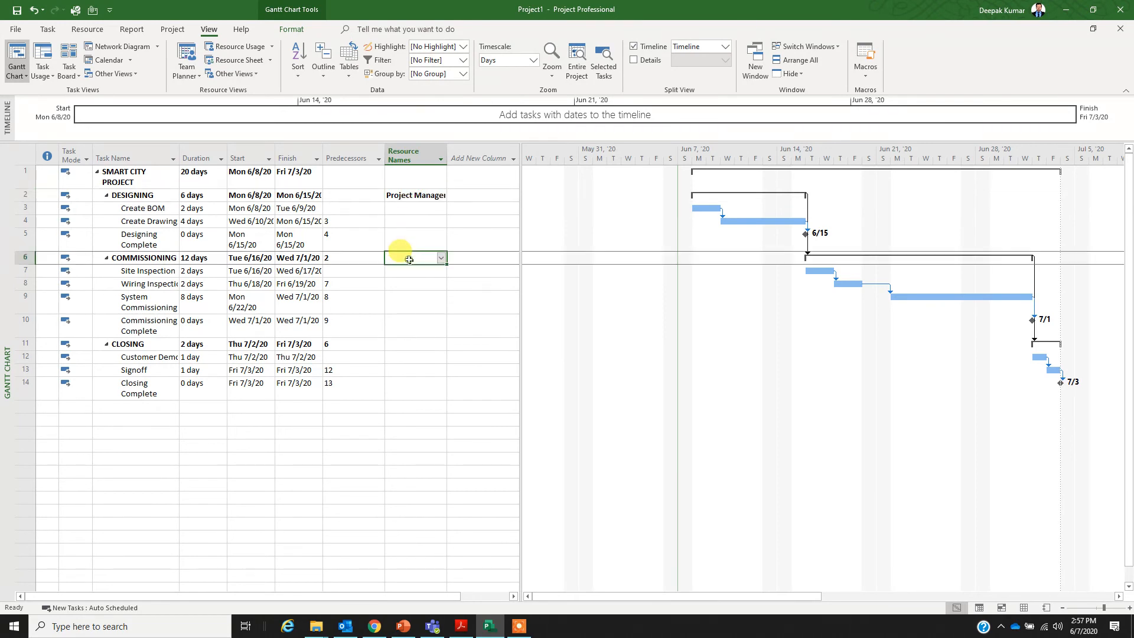
pyautogui.click(441, 259)
pyautogui.click(402, 291)
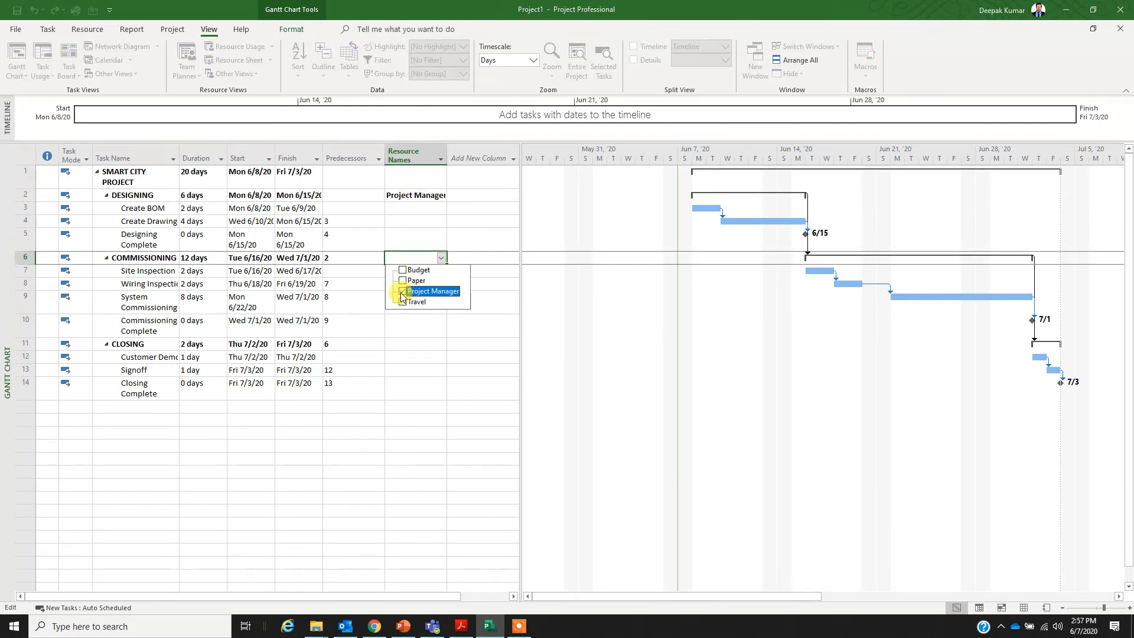
pyautogui.click(400, 320)
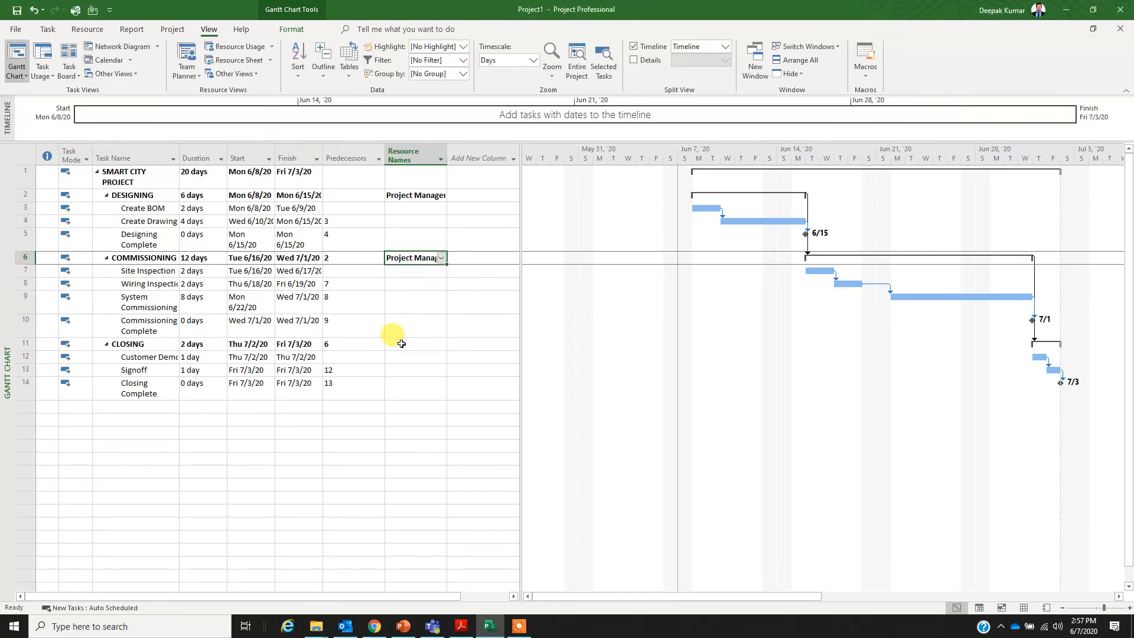
# Assign a new resource, entered by the person's first name, to each of the Customer Demo and Signoff tasks
pyautogui.click(402, 344)
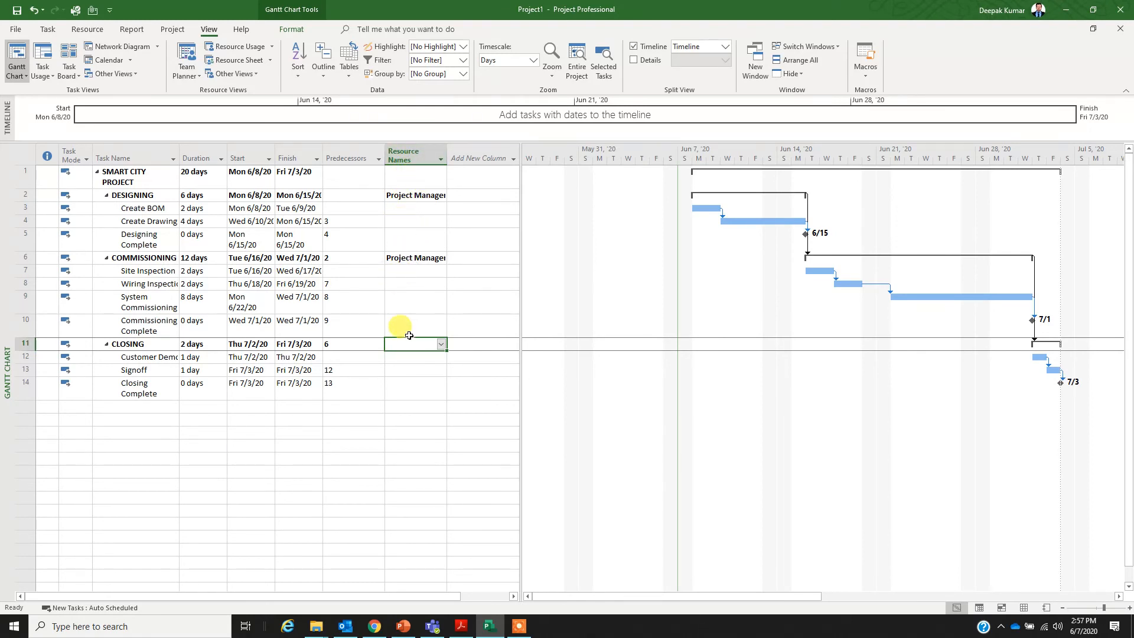
pyautogui.click(406, 358)
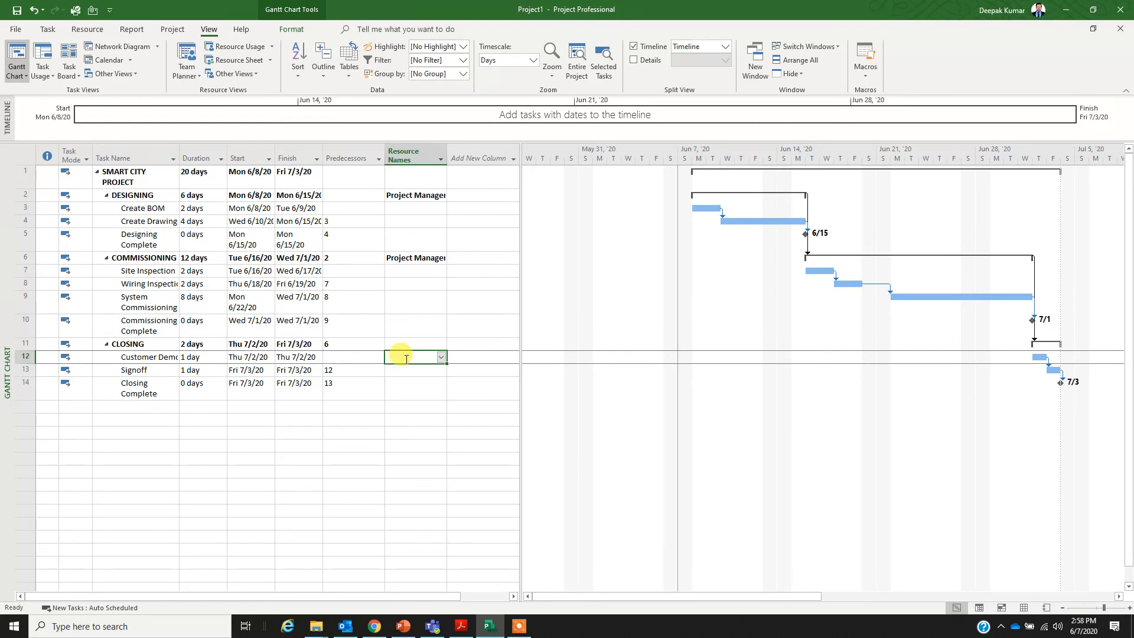
pyautogui.write('Tom')
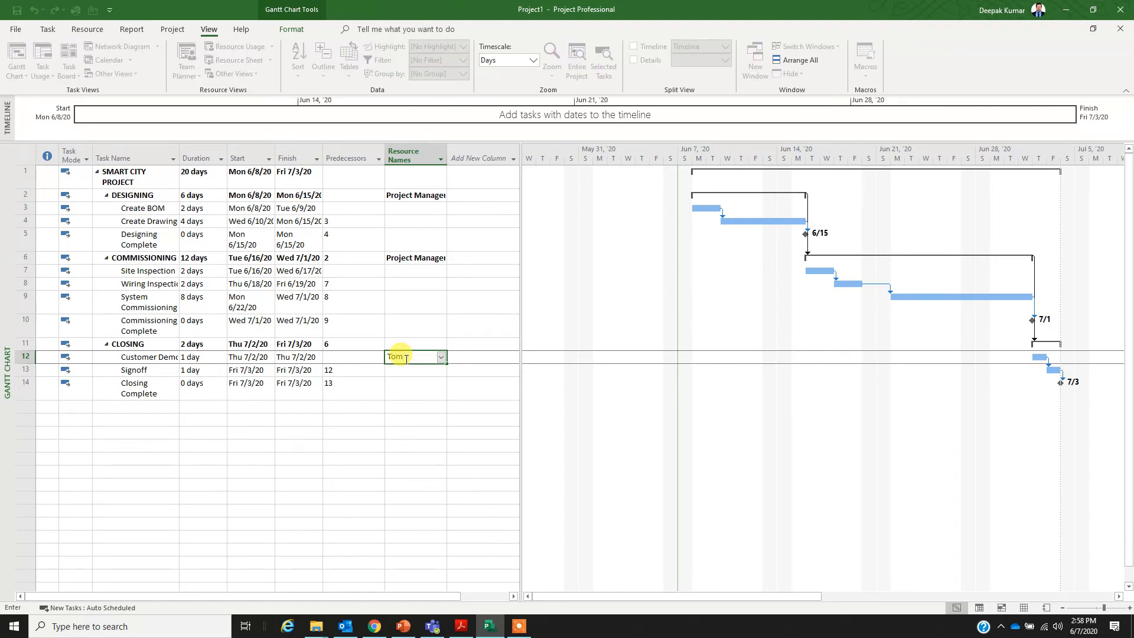
pyautogui.press('Return')
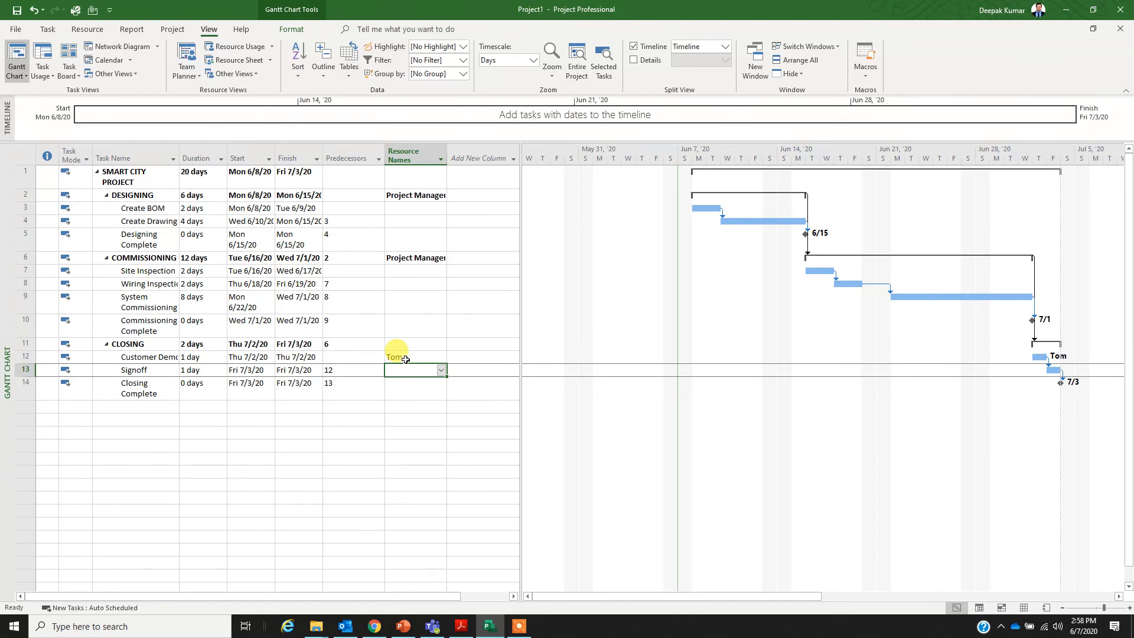
pyautogui.write('Sally')
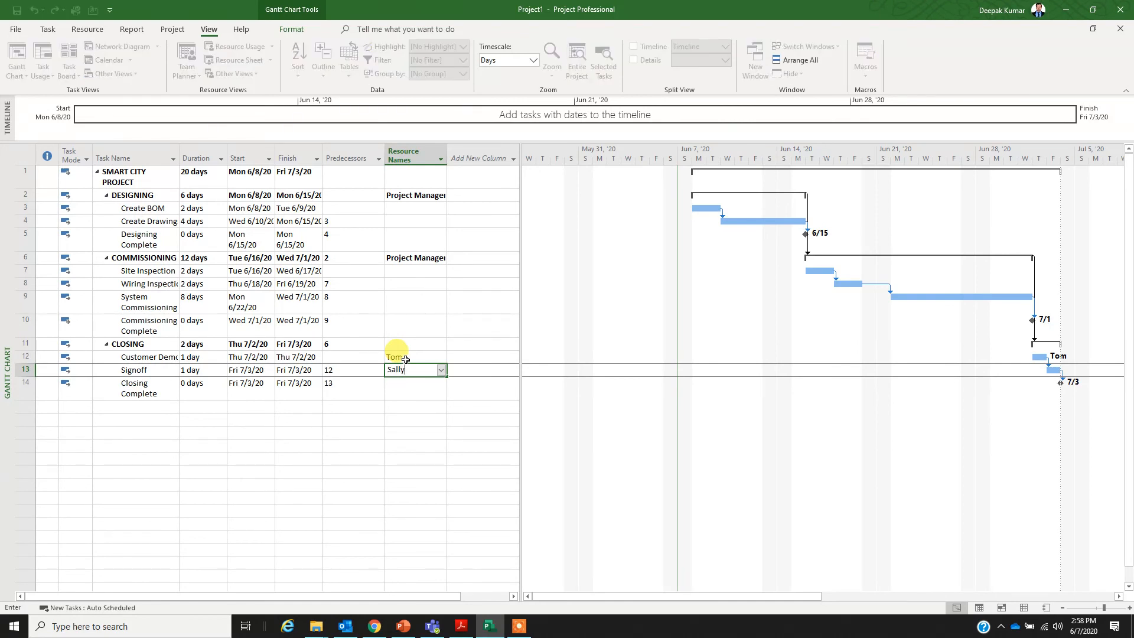
pyautogui.press('Return')
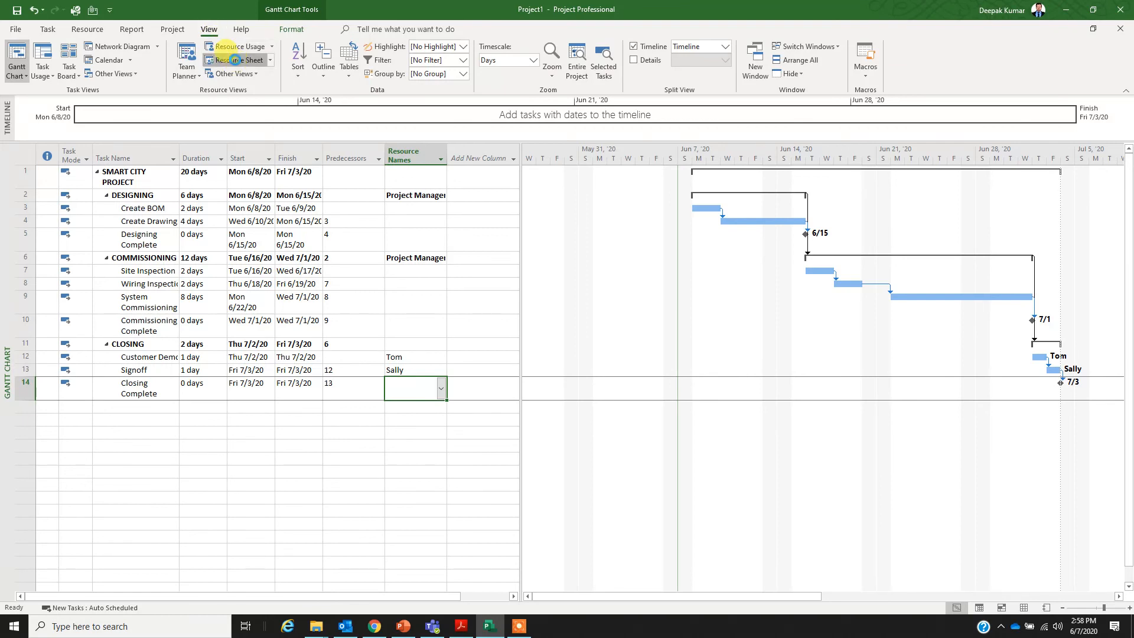
# Check the two newly entered people in the resource sheet and return to the Gantt Chart view
pyautogui.click(236, 59)
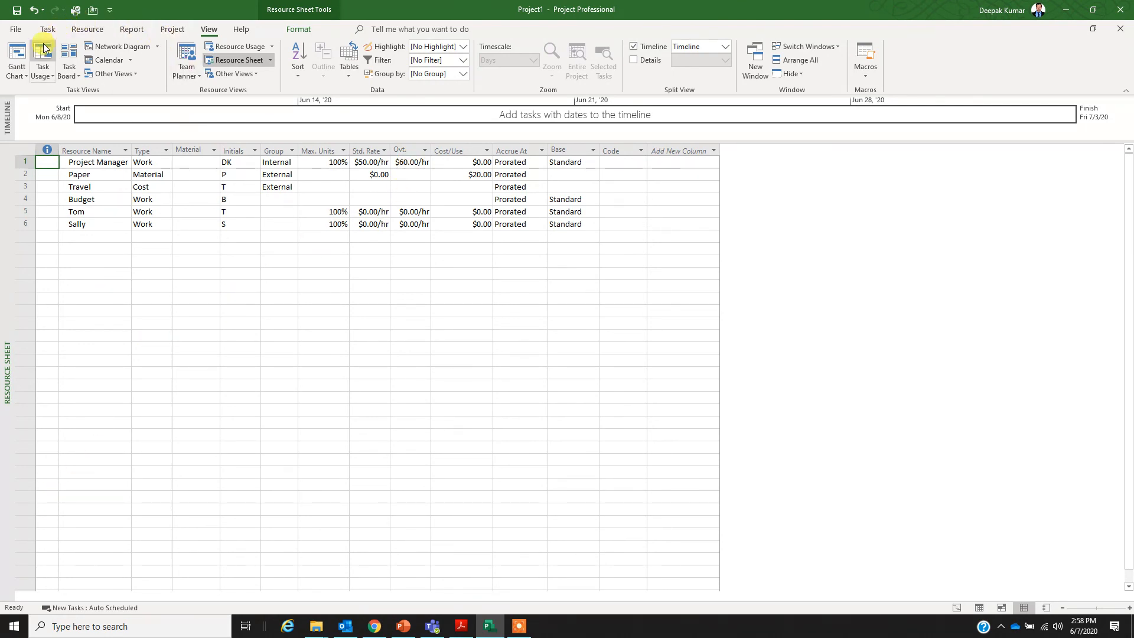
pyautogui.click(17, 56)
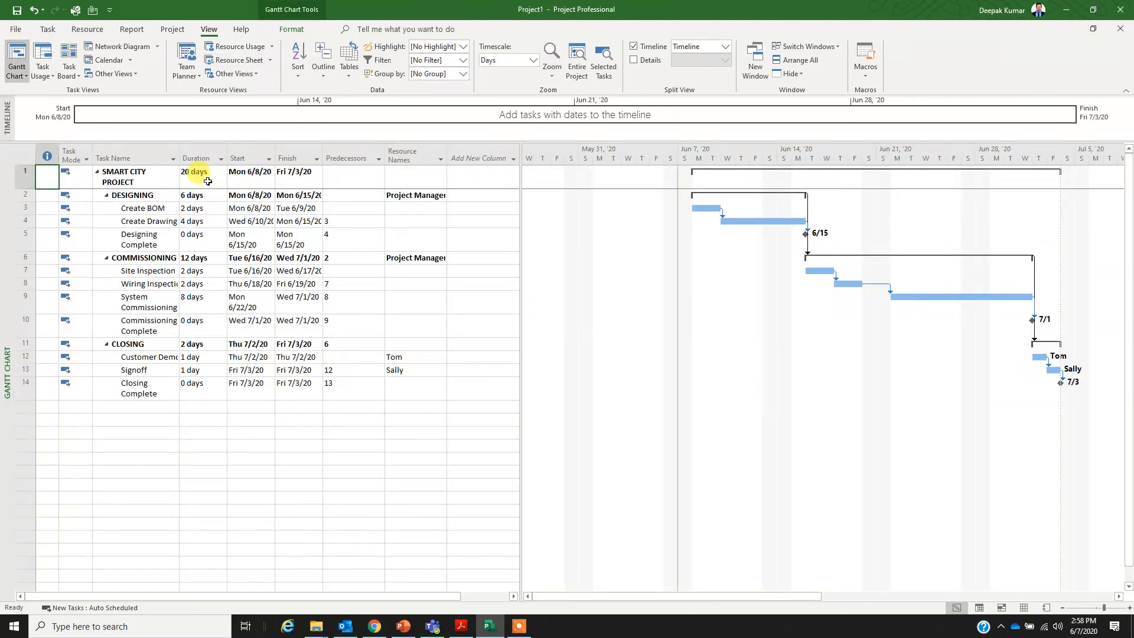